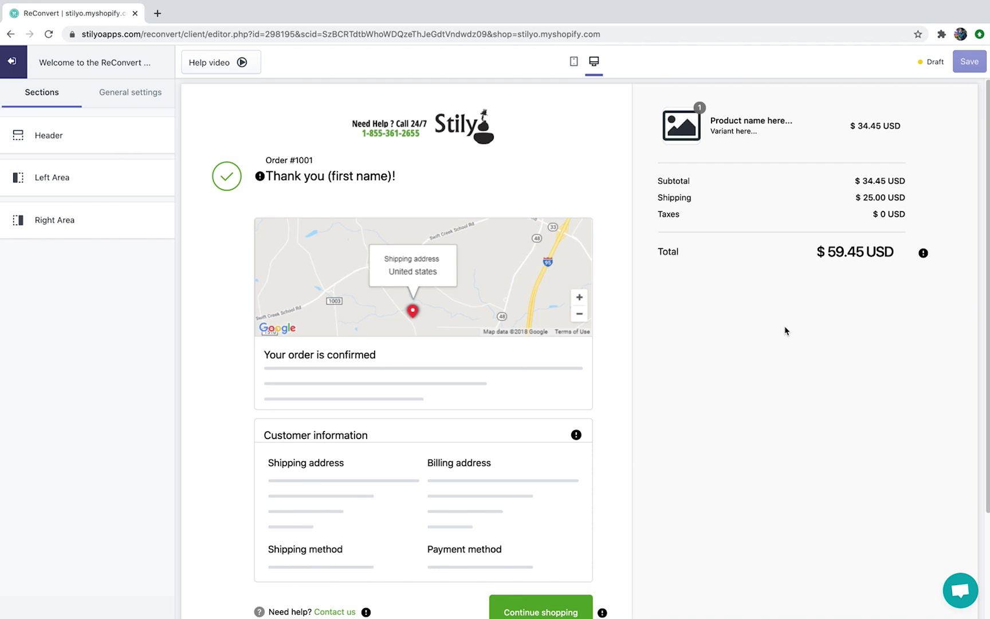
Preview the thank-you page in mobile and desktop layouts, and open then close the support chat.
left_click(575, 62)
left_click(594, 61)
left_click(956, 594)
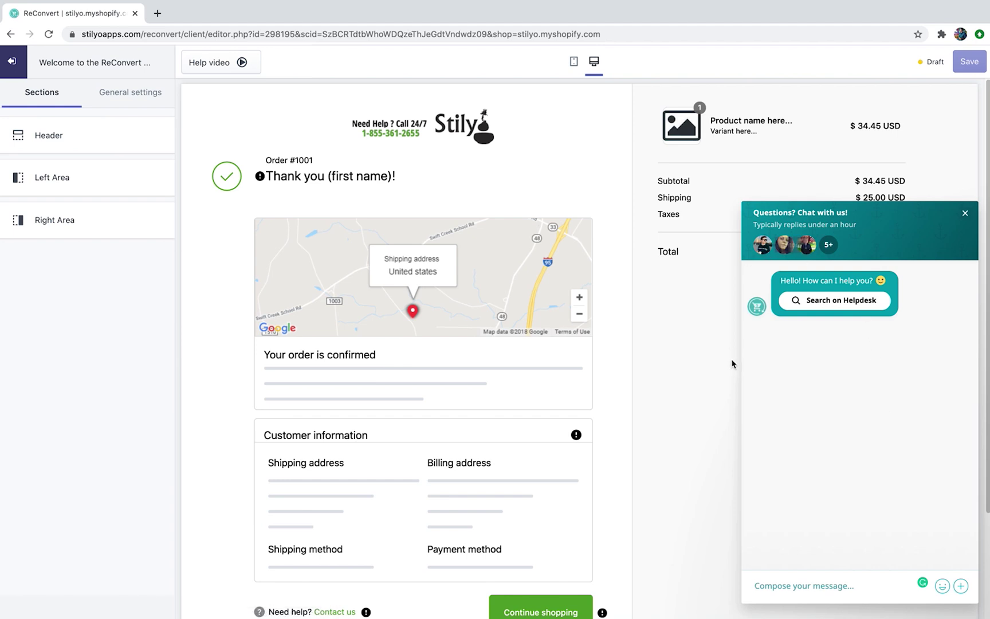
left_click(966, 216)
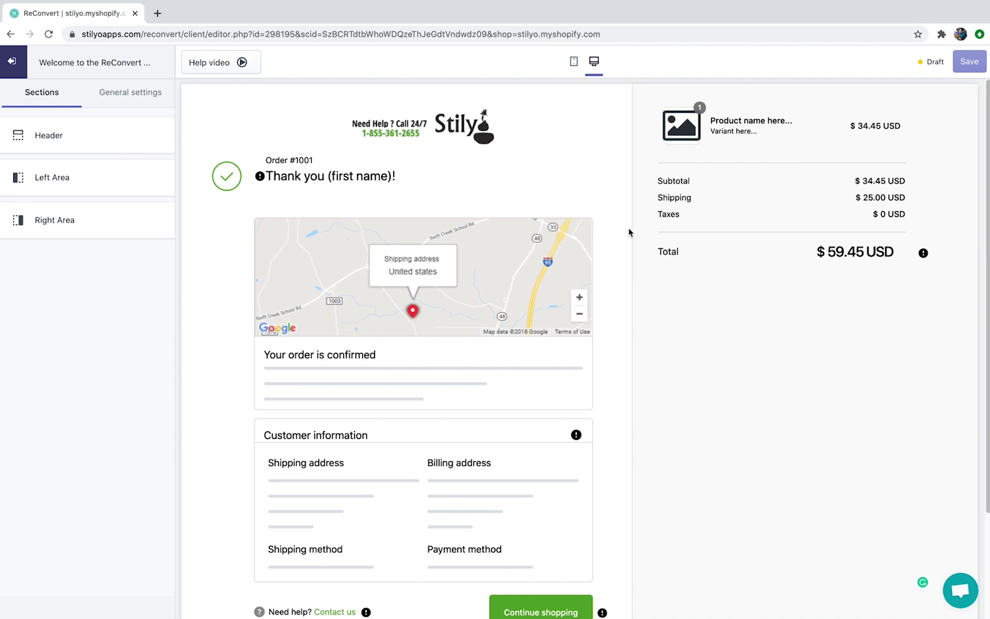
Scroll through the draft thank-you page preview.
mouse_move(924, 253)
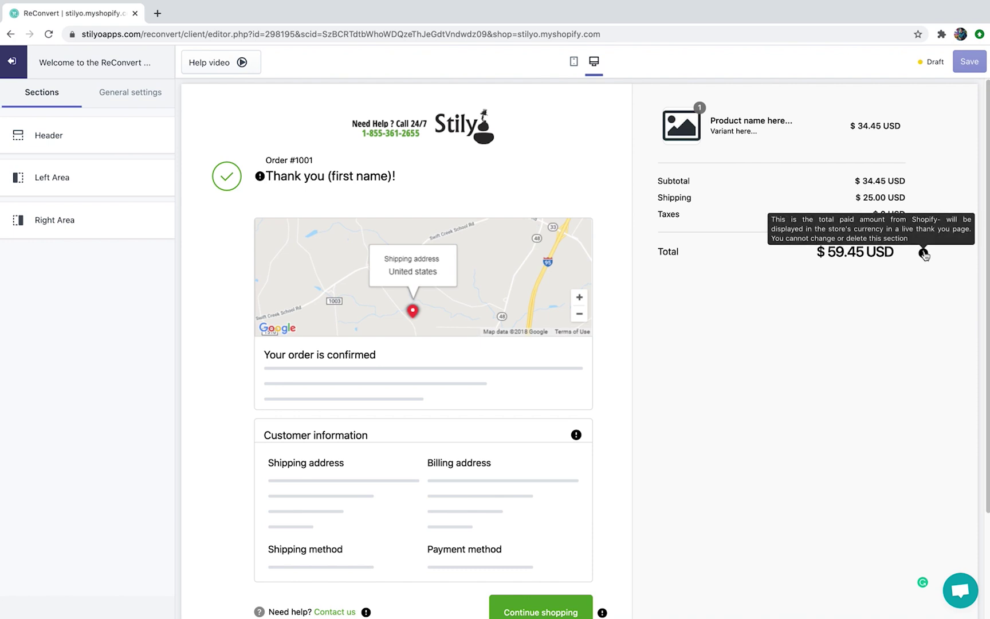
mouse_move(576, 434)
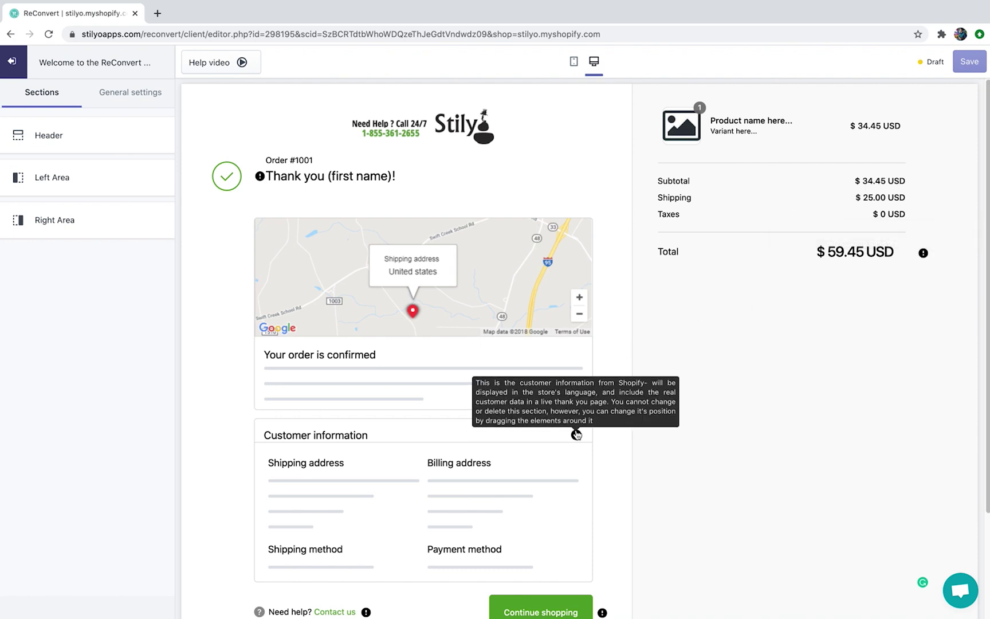
scroll(577, 435, "down", 1)
scroll(577, 434, "down", 1)
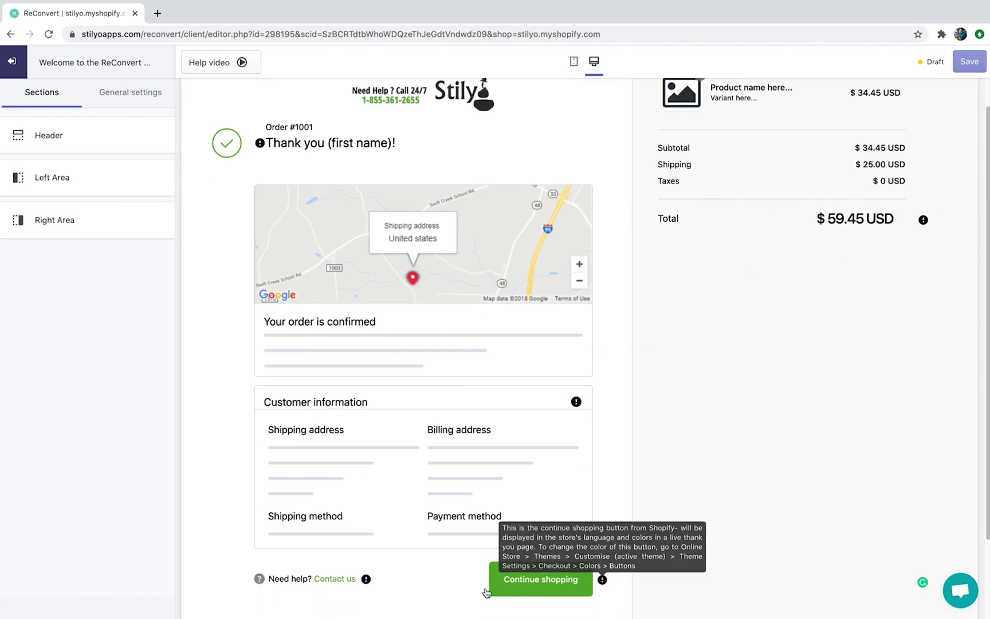
mouse_move(261, 145)
scroll(538, 235, "up", 1)
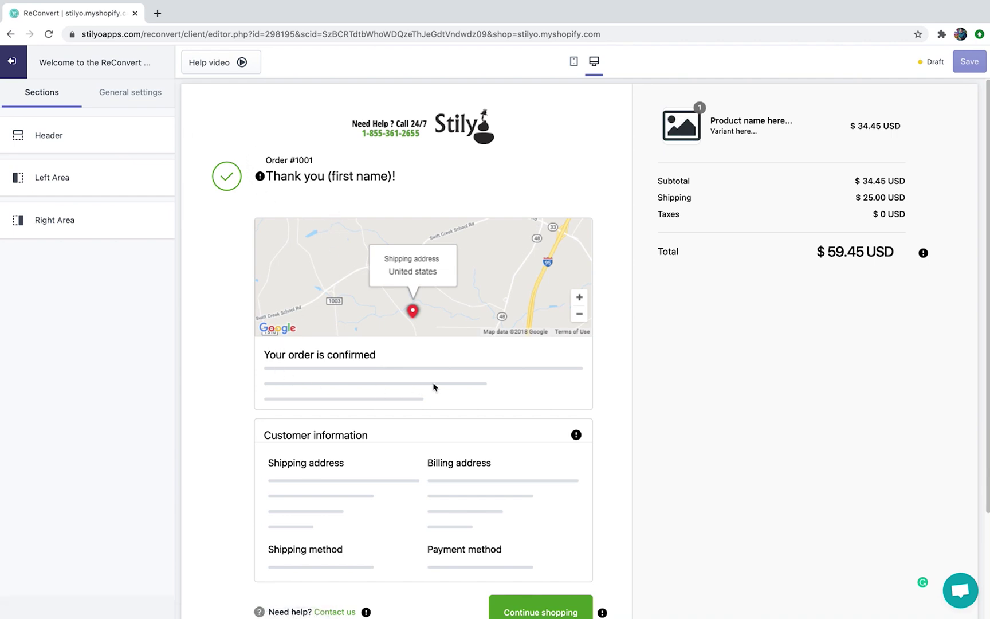
scroll(381, 327, "down", 2)
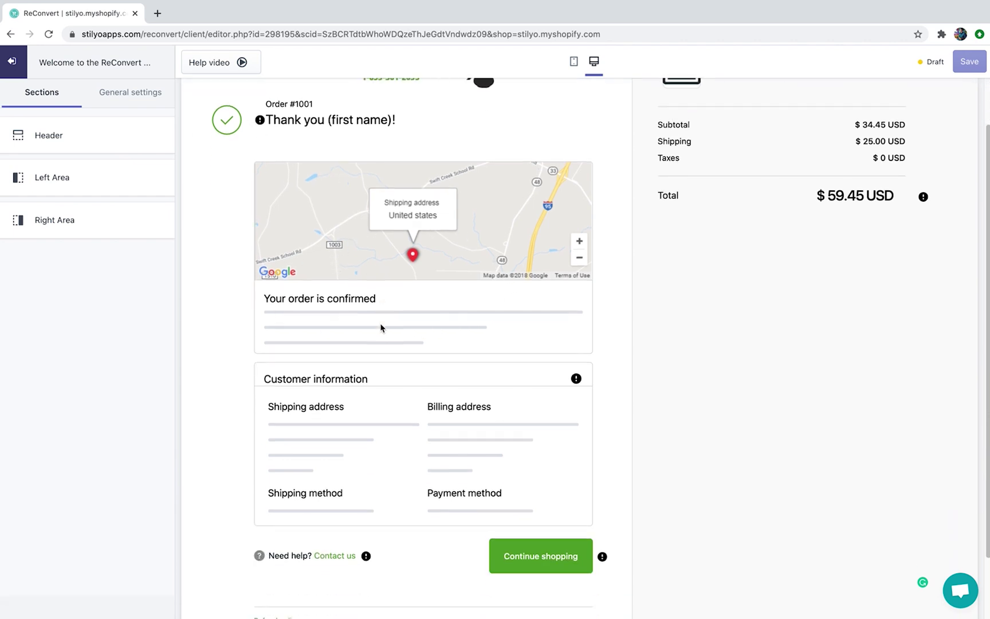
scroll(416, 451, "down", 2)
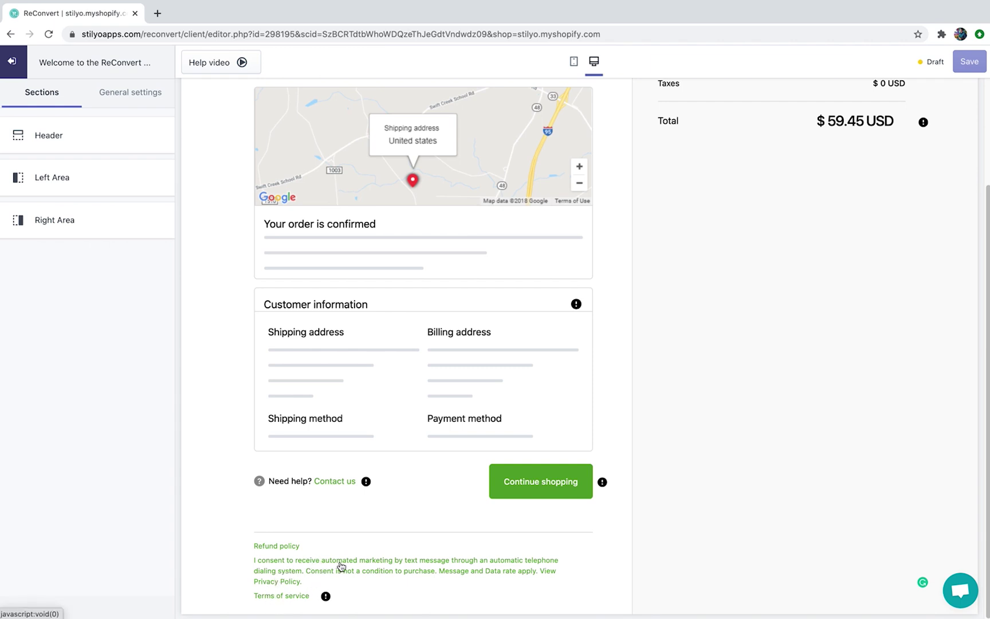
scroll(342, 567, "up", 3)
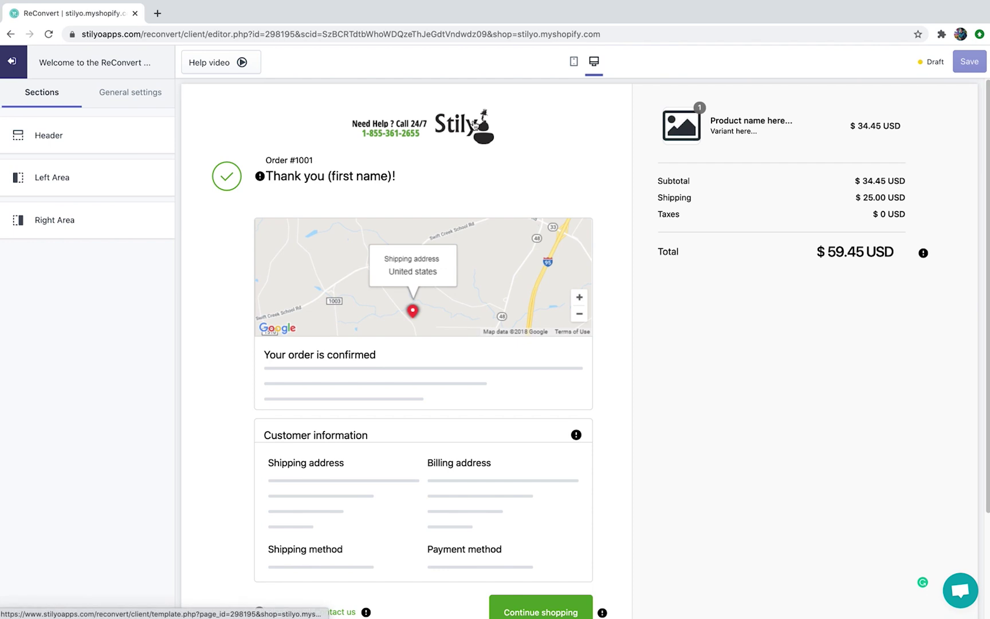
Look through the Left Area and Right Area sections, then switch to General settings.
left_click(66, 177)
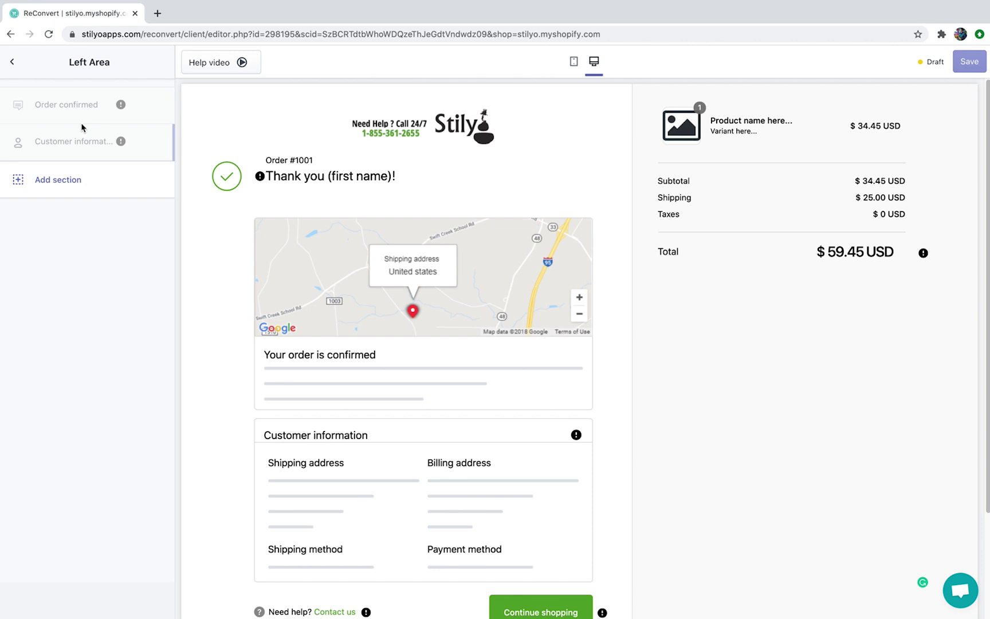
left_click(12, 61)
left_click(61, 228)
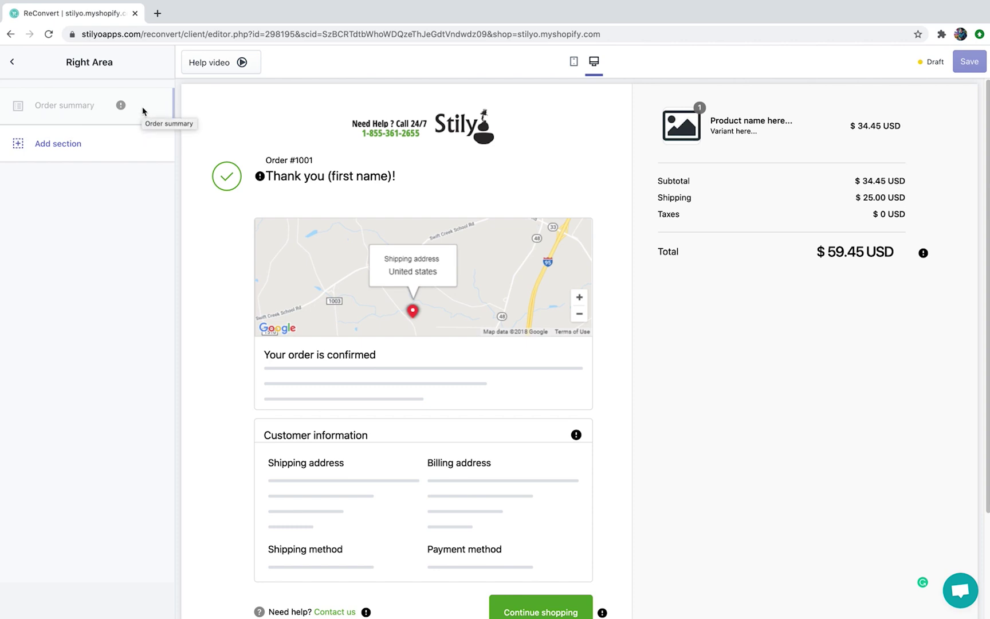
left_click(11, 62)
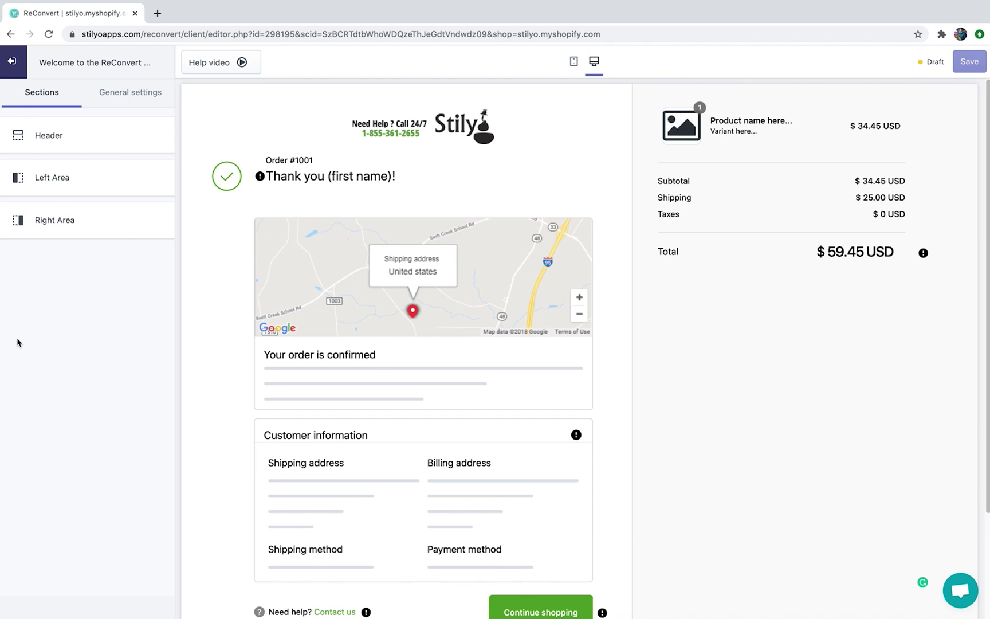
left_click(134, 91)
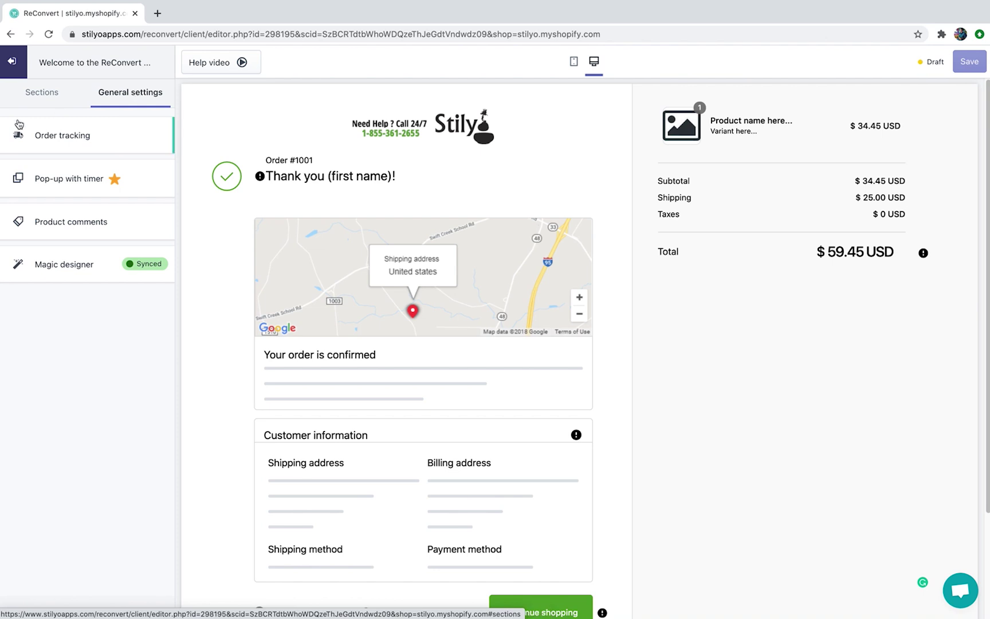
Check Enable product comments in Product comments settings, after glancing at Pop-up with timer.
left_click(41, 175)
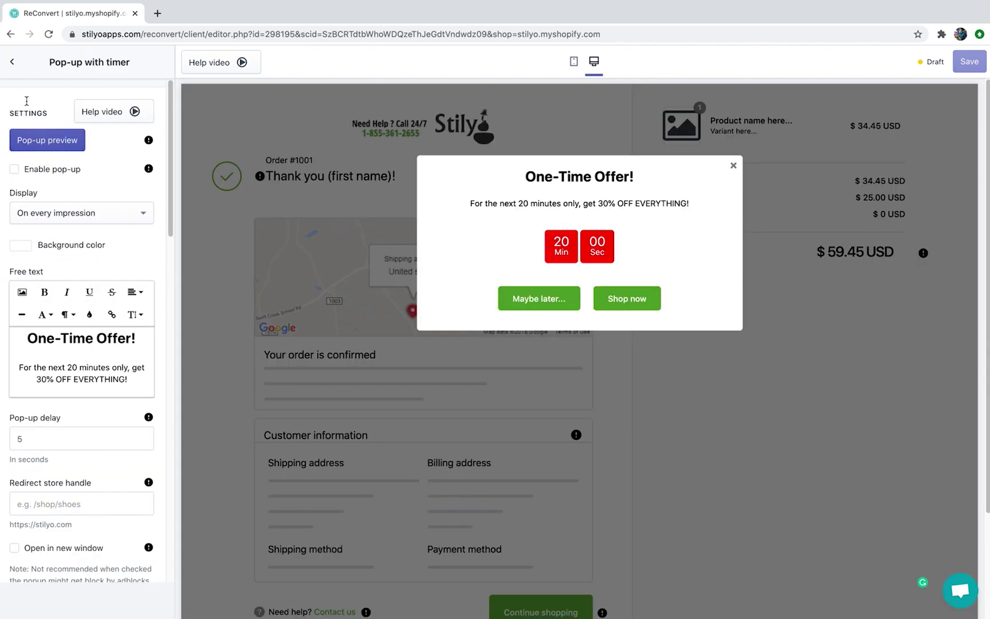
left_click(11, 61)
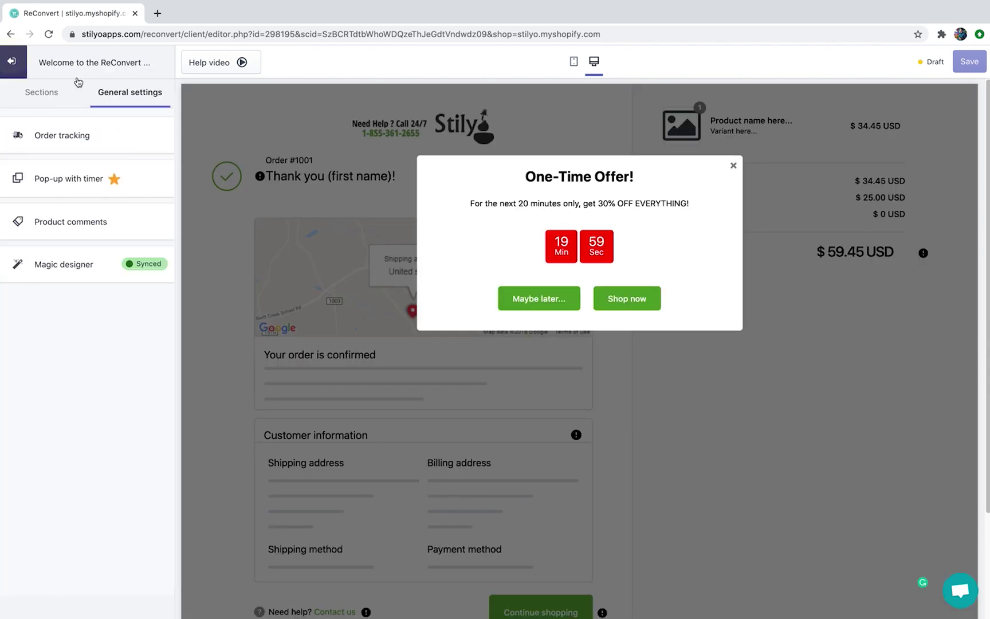
left_click(118, 226)
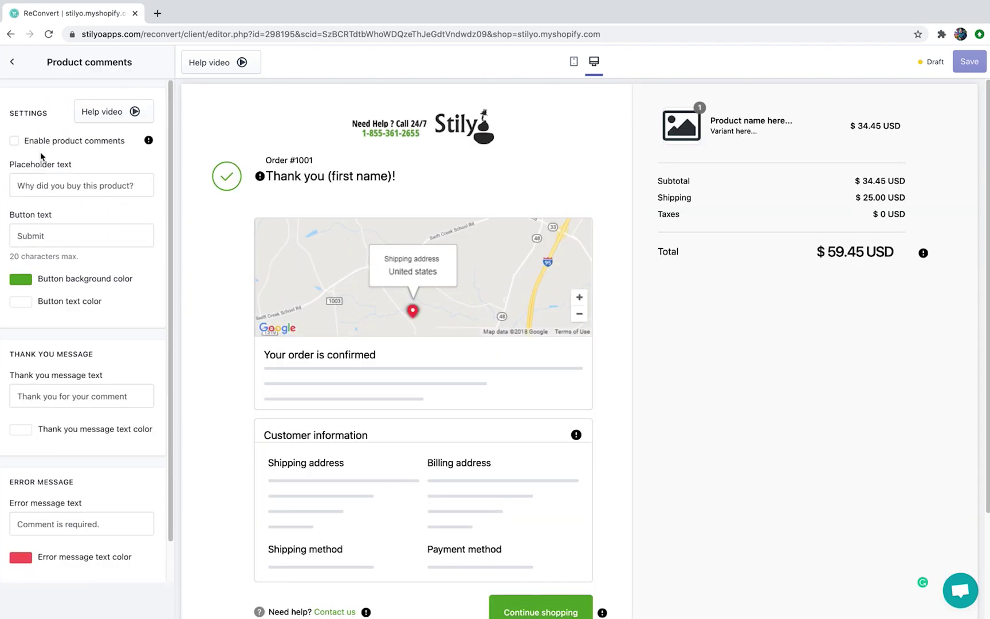
left_click(13, 140)
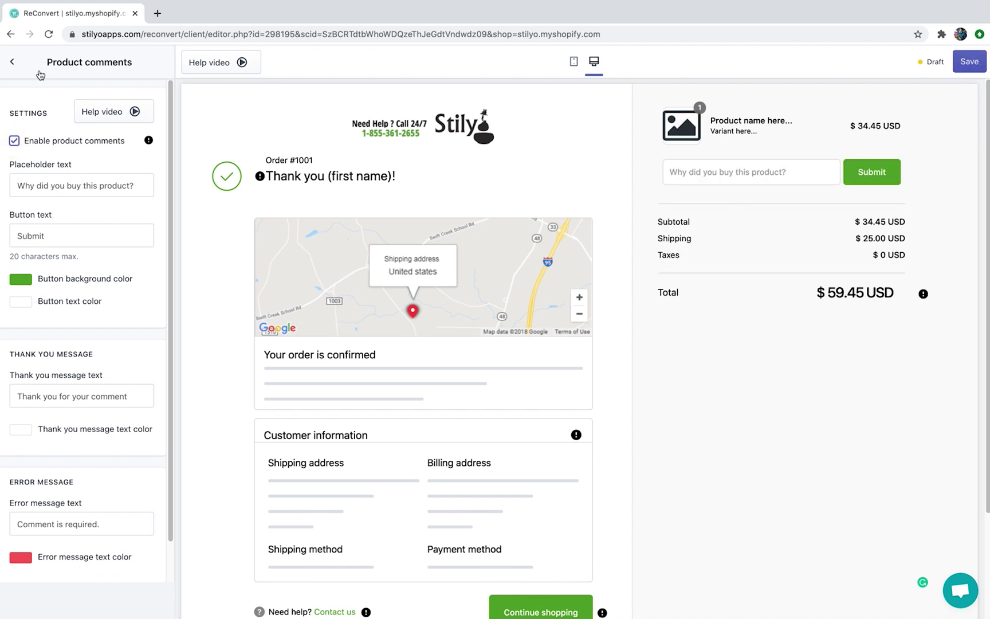
left_click(11, 63)
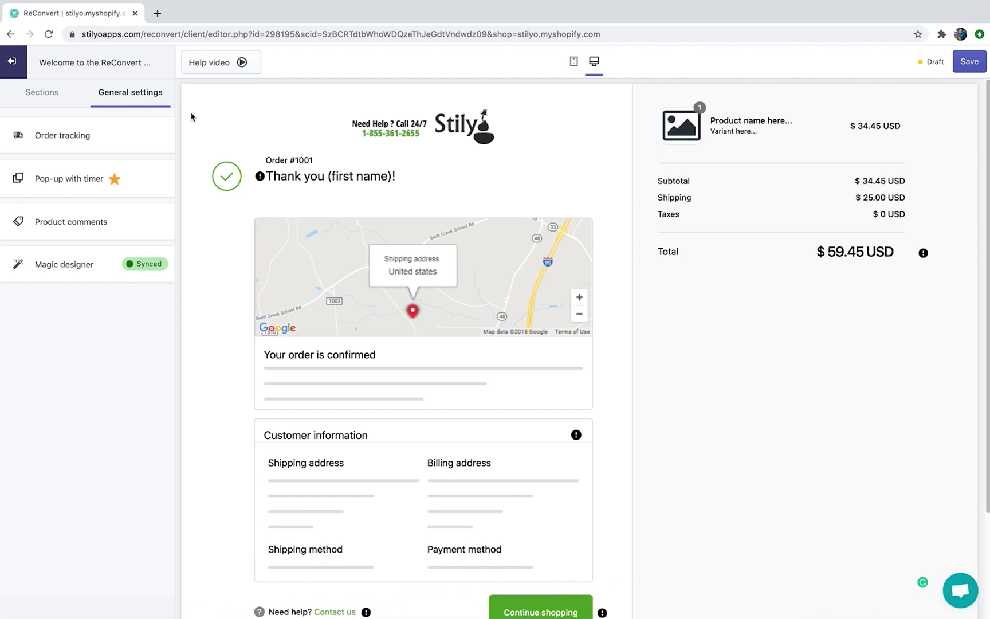
Rename the page to 'Page builder demo' and return to the Sections list.
left_click(126, 65)
triple_click(126, 65)
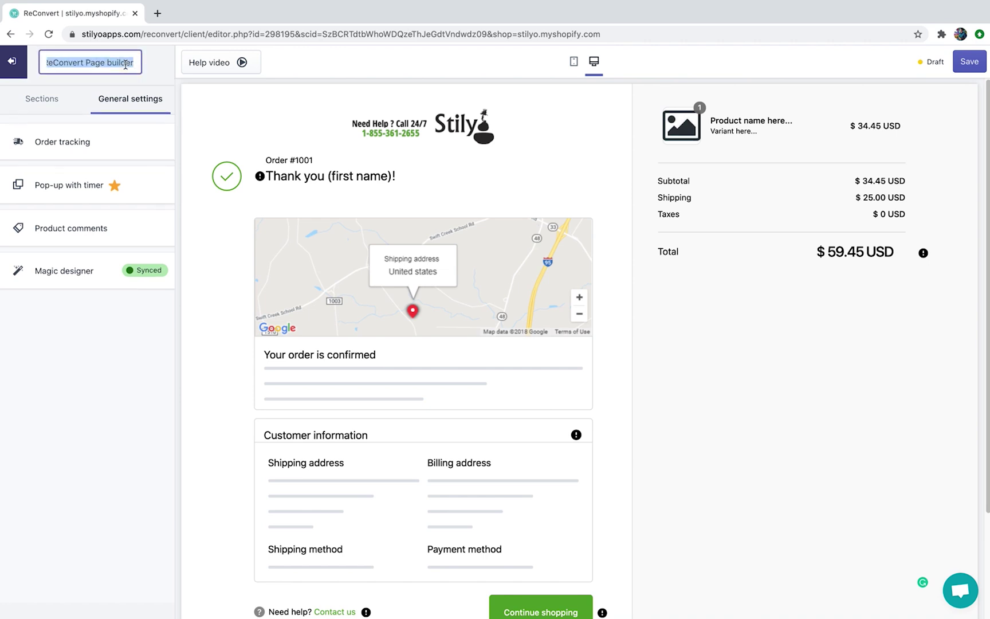
type("Page b")
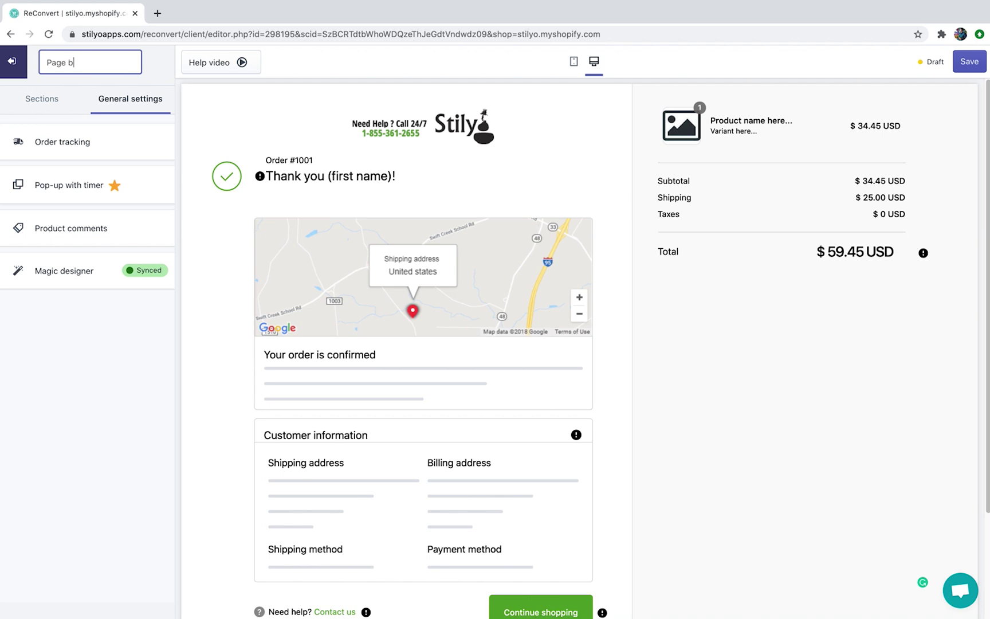
type("uilder demo")
key("Return")
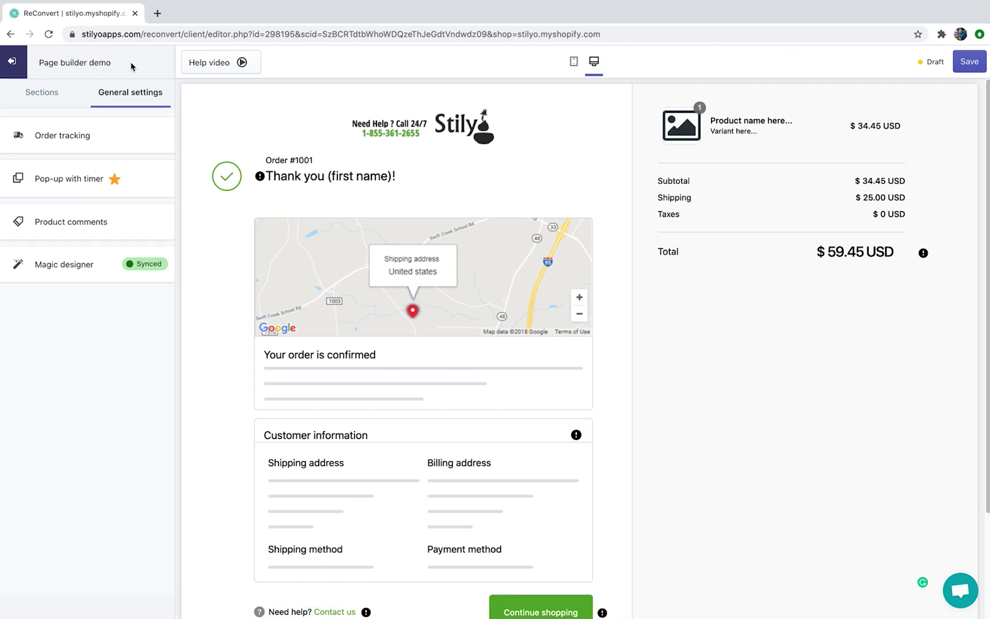
left_click(46, 92)
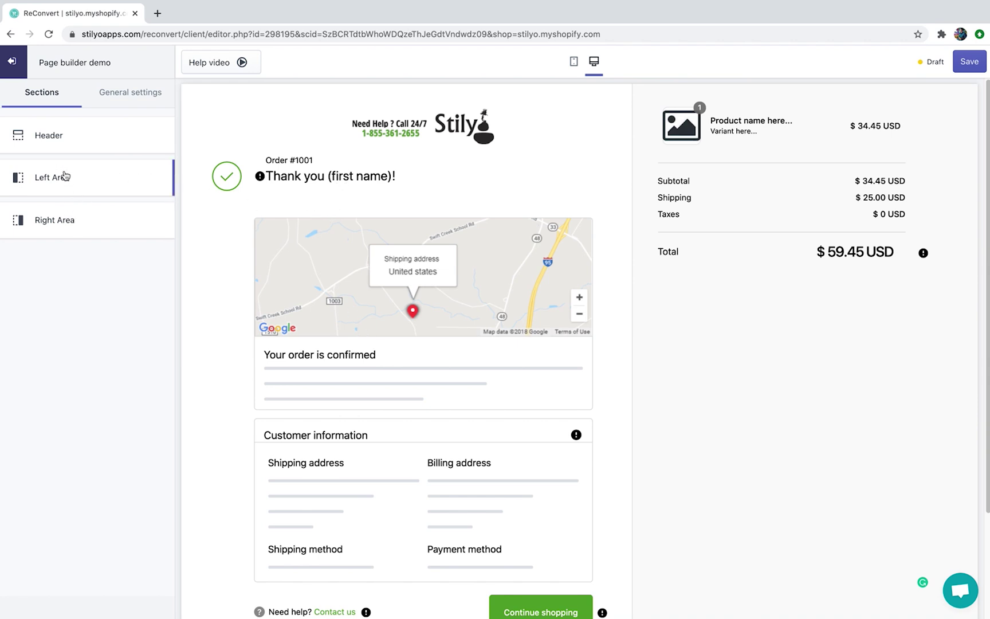
Open the Left Area's Add section catalogue and preview the first section types.
left_click(44, 179)
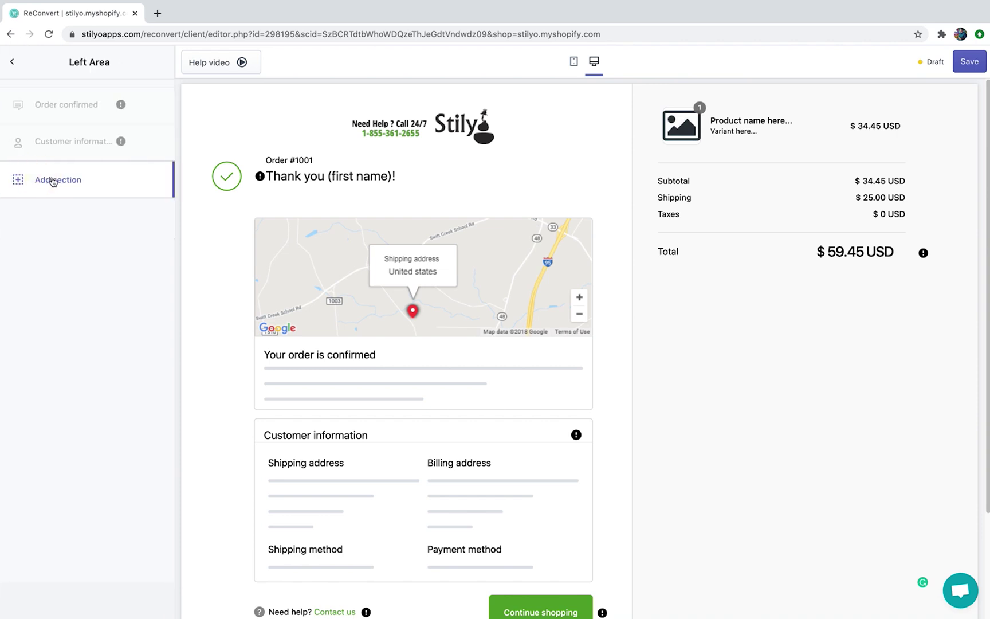
left_click(55, 179)
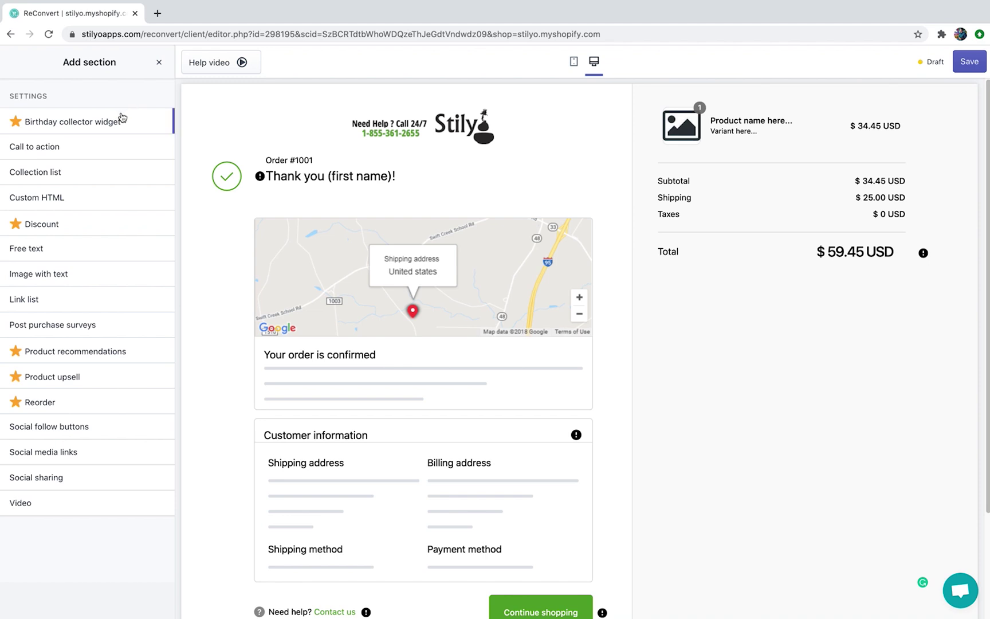
mouse_move(121, 117)
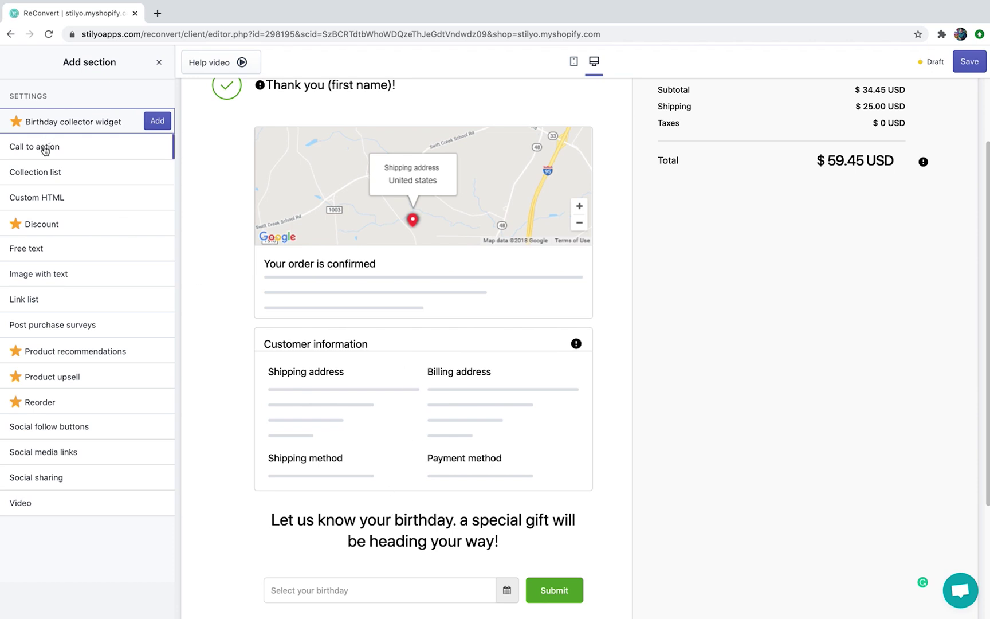
mouse_move(44, 150)
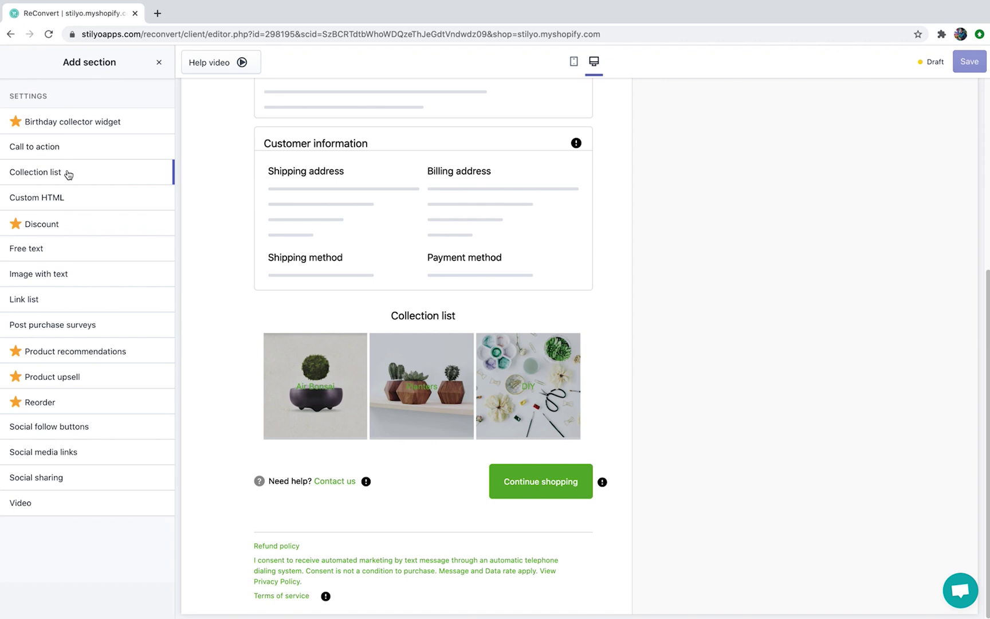
mouse_move(64, 205)
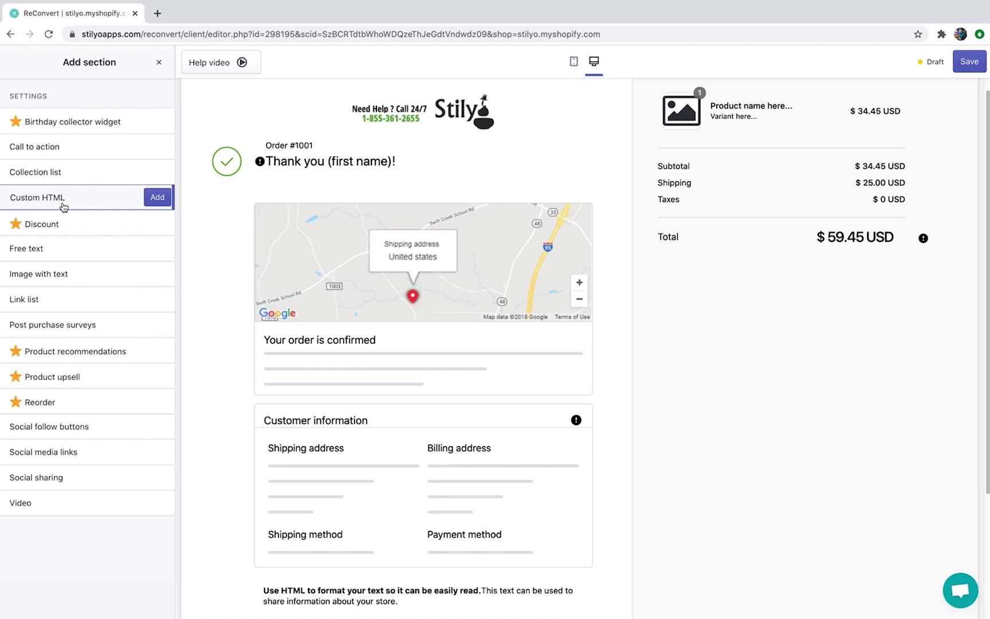
mouse_move(91, 234)
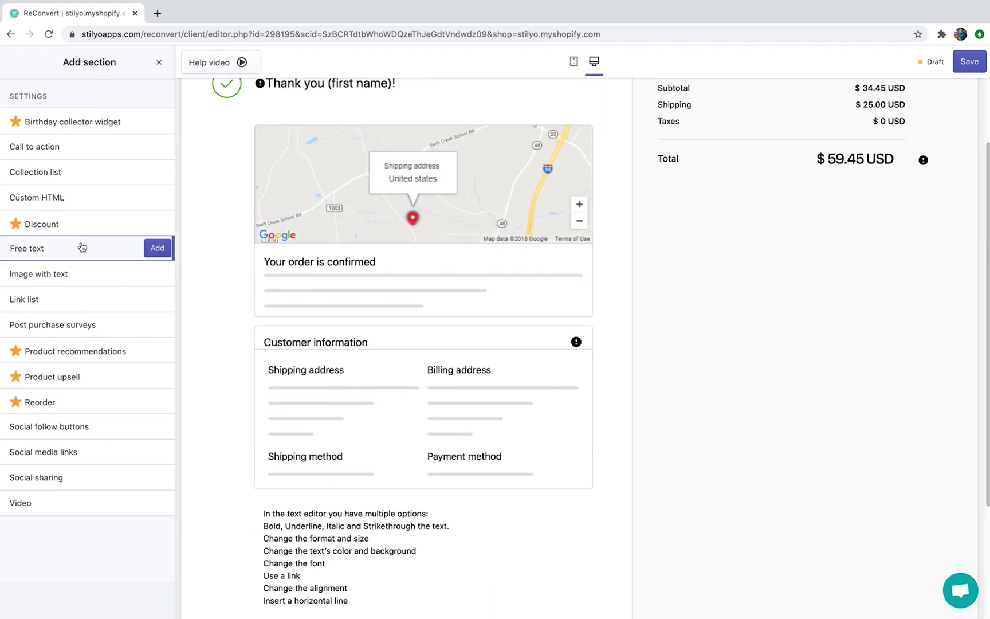
scroll(393, 325, "down", 1)
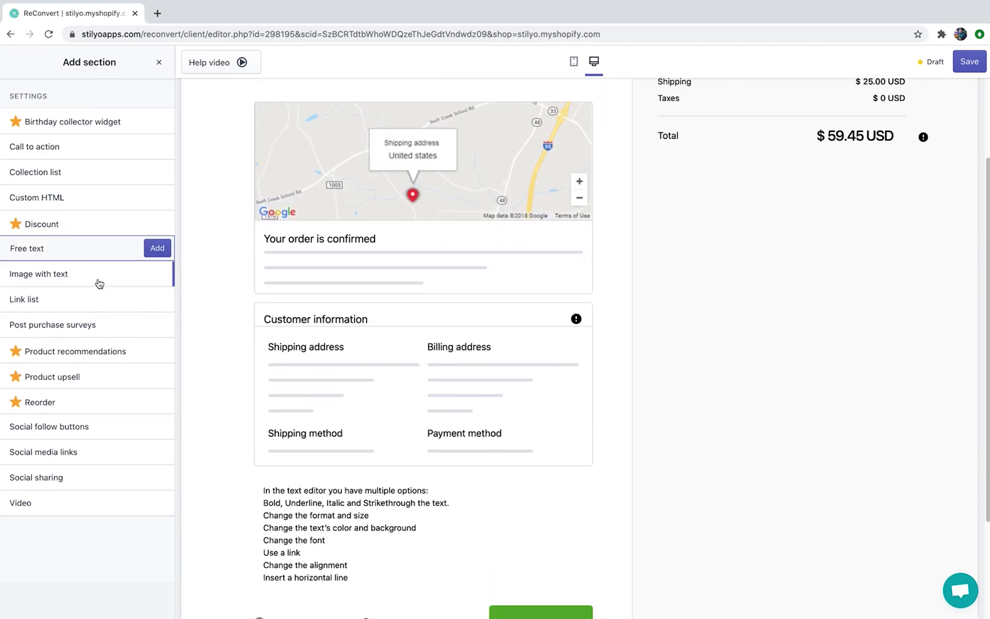
mouse_move(96, 279)
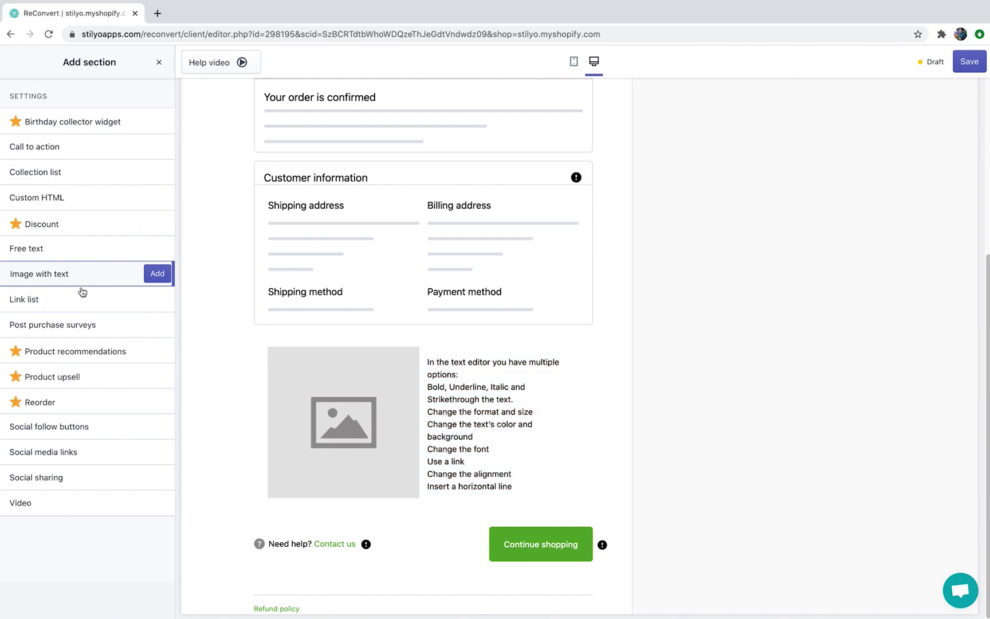
mouse_move(48, 306)
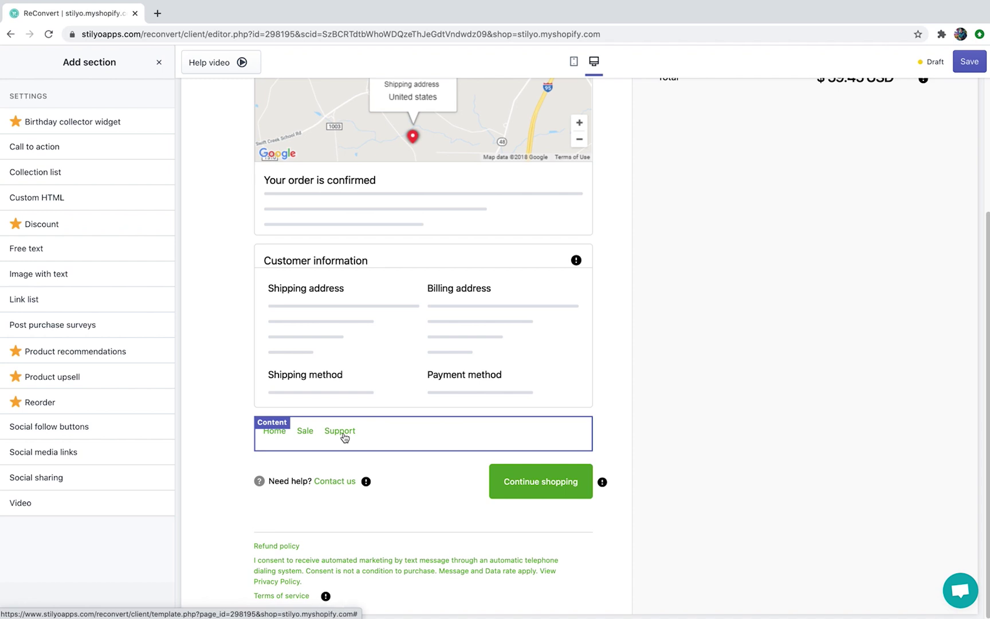
mouse_move(67, 333)
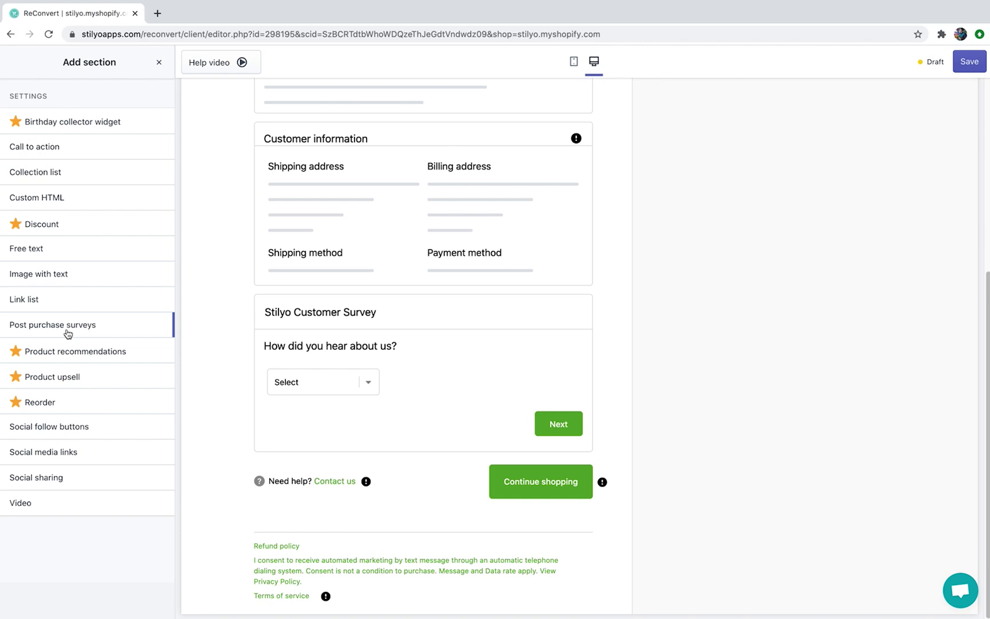
Preview the post-purchase survey and the further section types lower in the list.
left_click(287, 382)
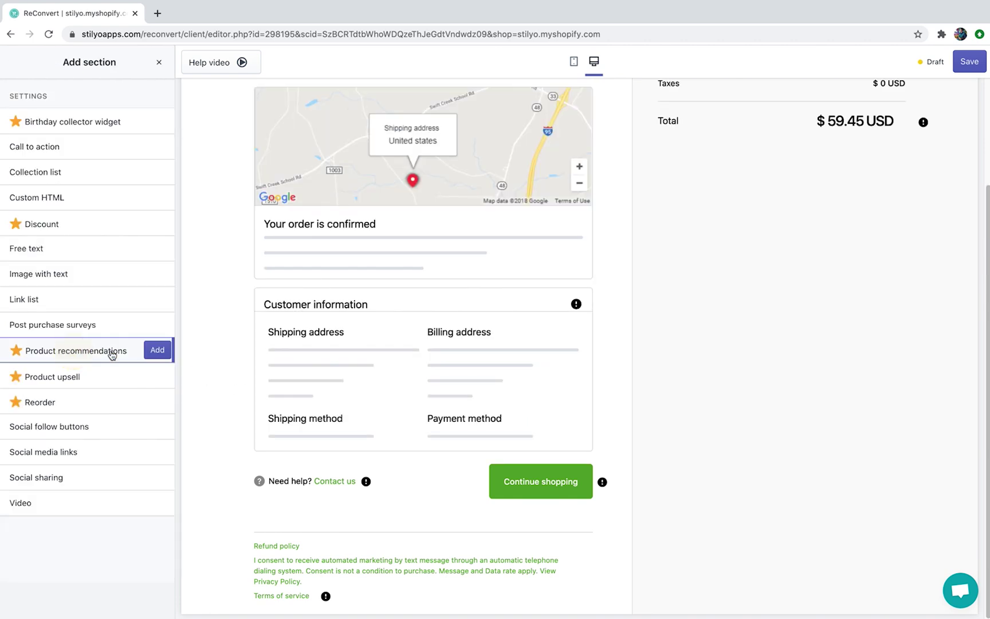
mouse_move(112, 355)
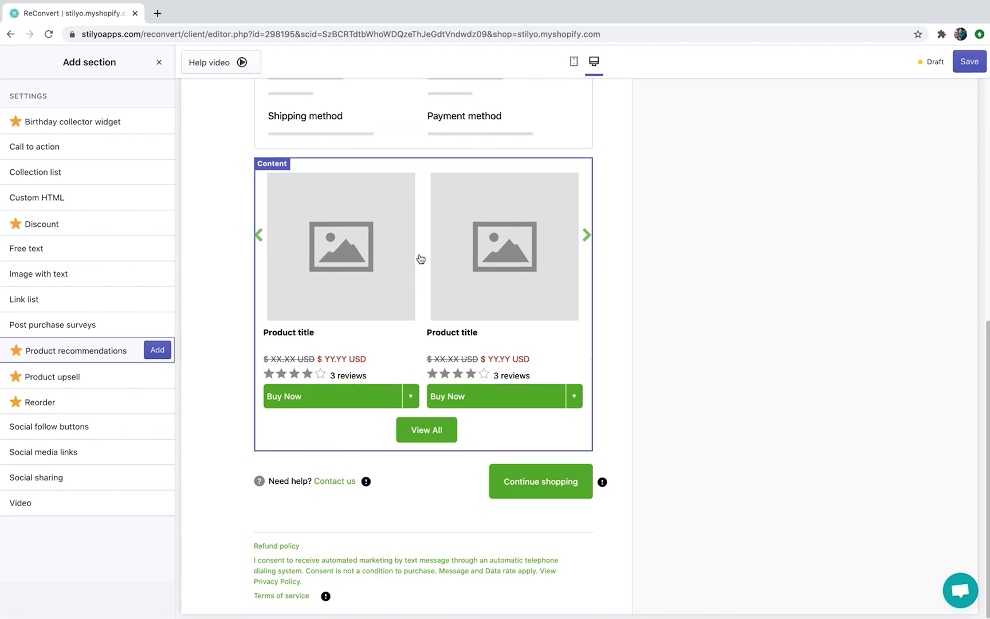
mouse_move(75, 376)
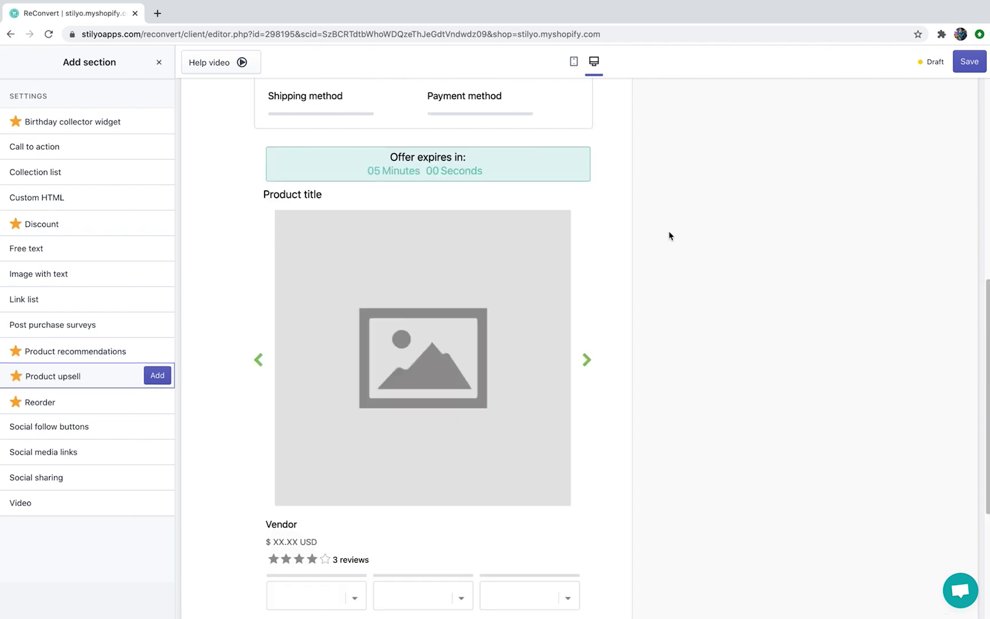
scroll(638, 214, "down", 3)
scroll(638, 214, "up", 2)
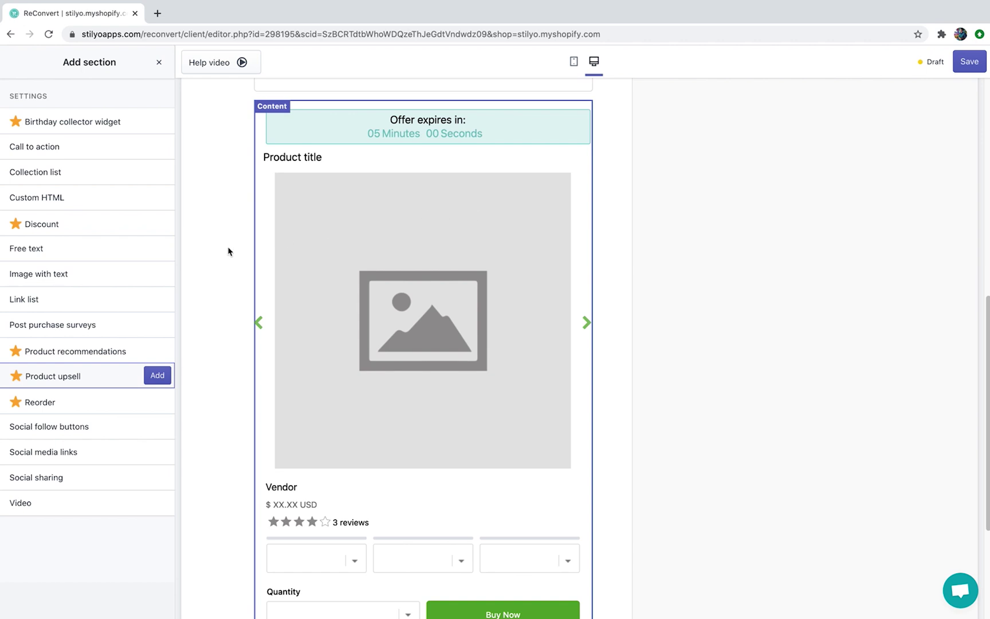
mouse_move(68, 401)
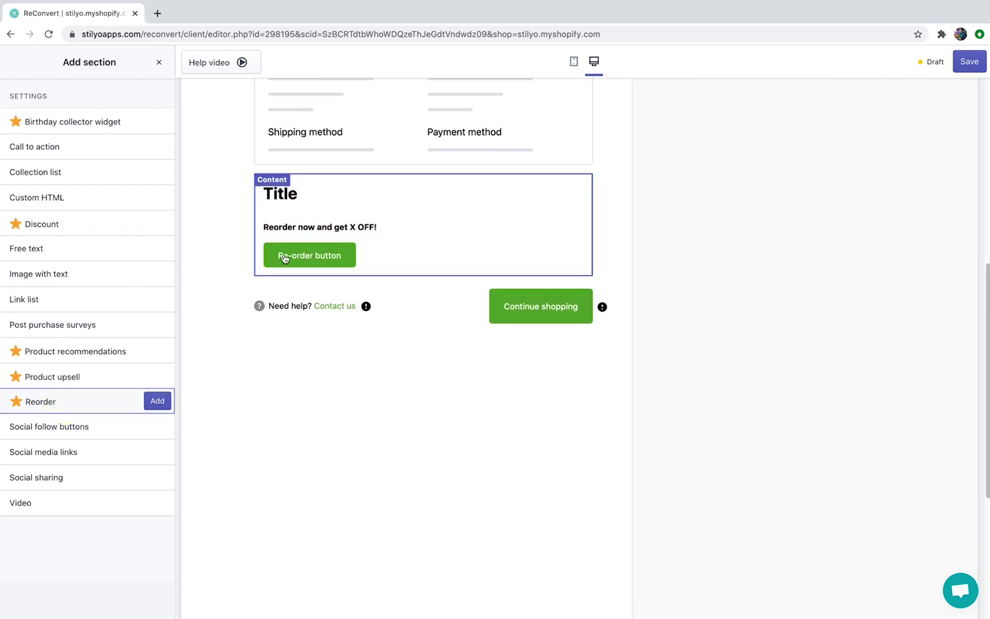
scroll(305, 261, "up", 6)
scroll(324, 244, "down", 1)
scroll(324, 243, "down", 1)
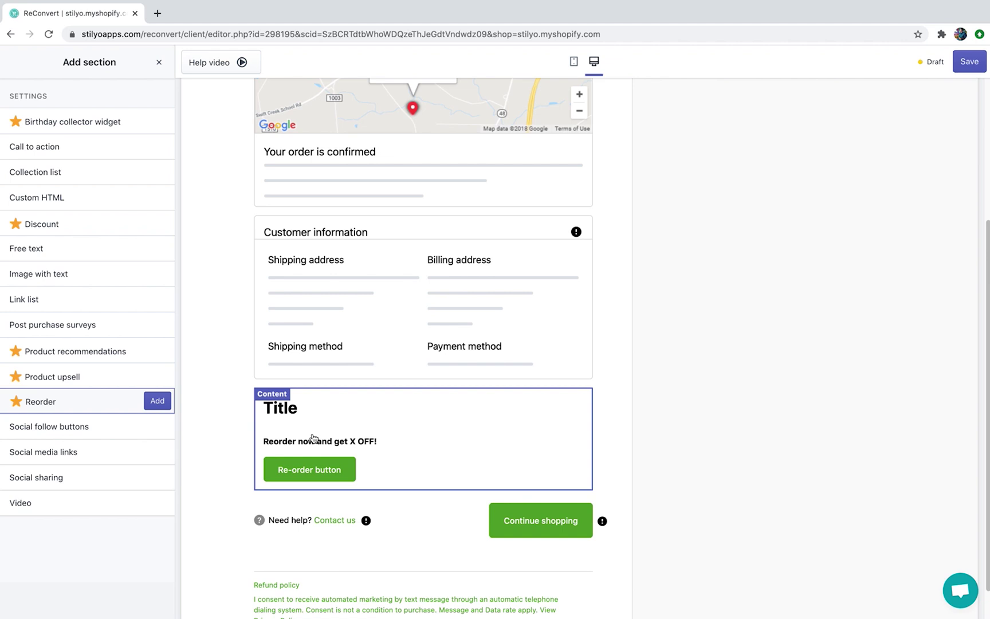
mouse_move(103, 430)
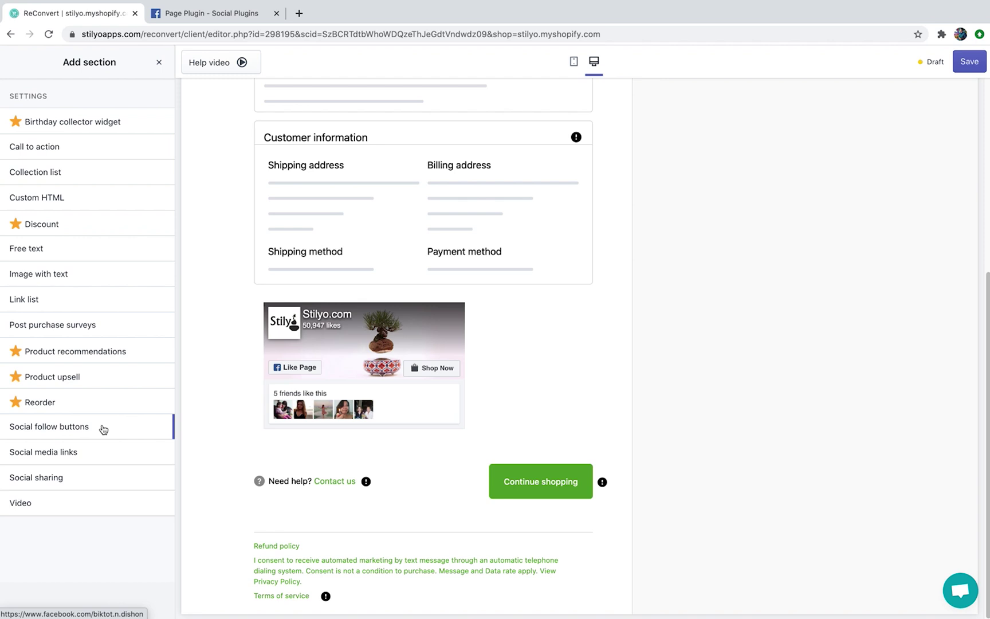
Preview the social media links and social sharing sections, then add Product recommendations.
left_click(85, 452)
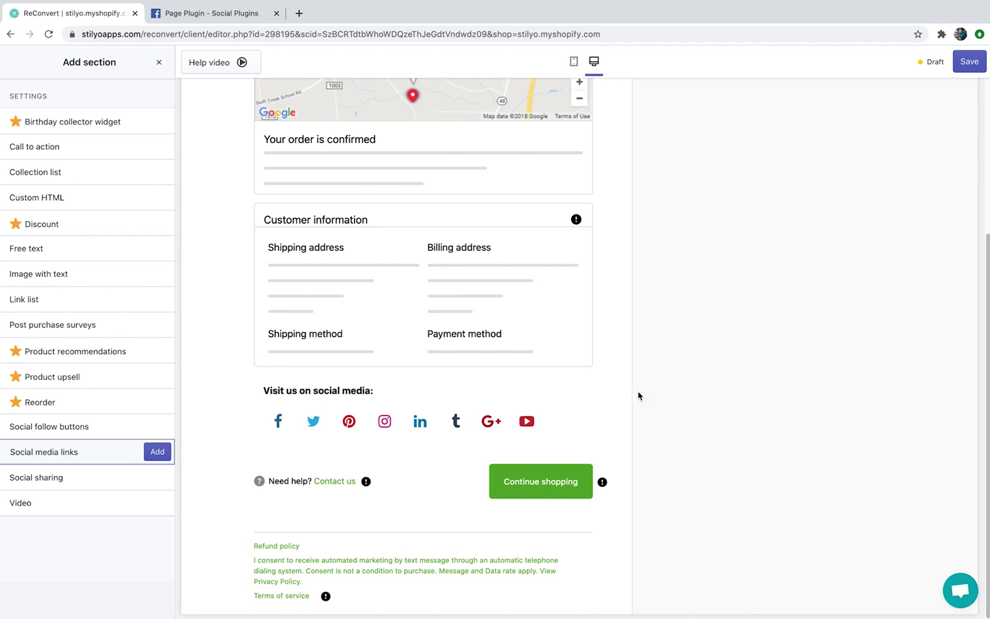
left_click(86, 478)
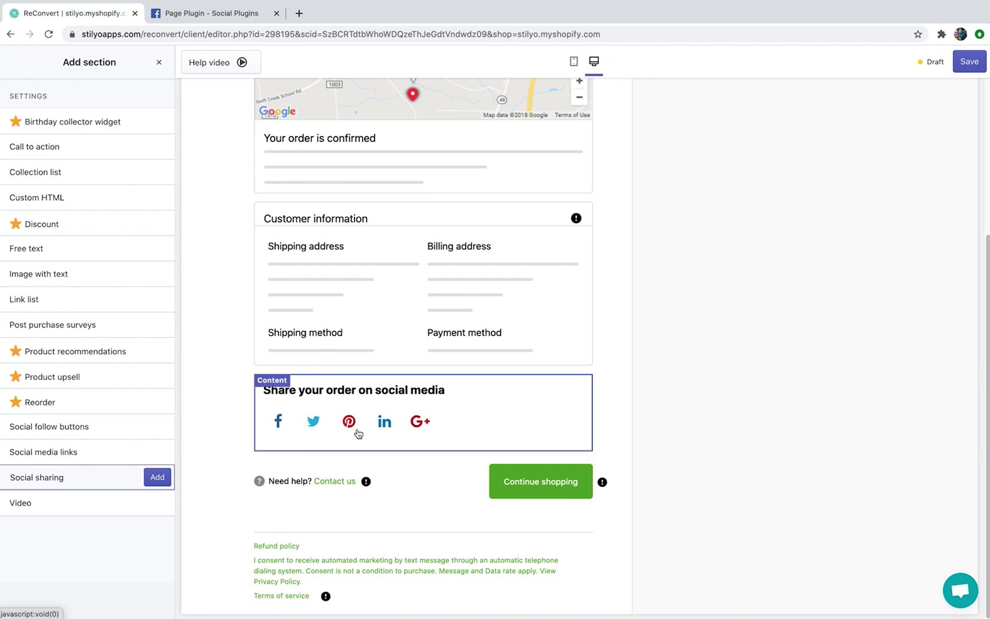
mouse_move(86, 503)
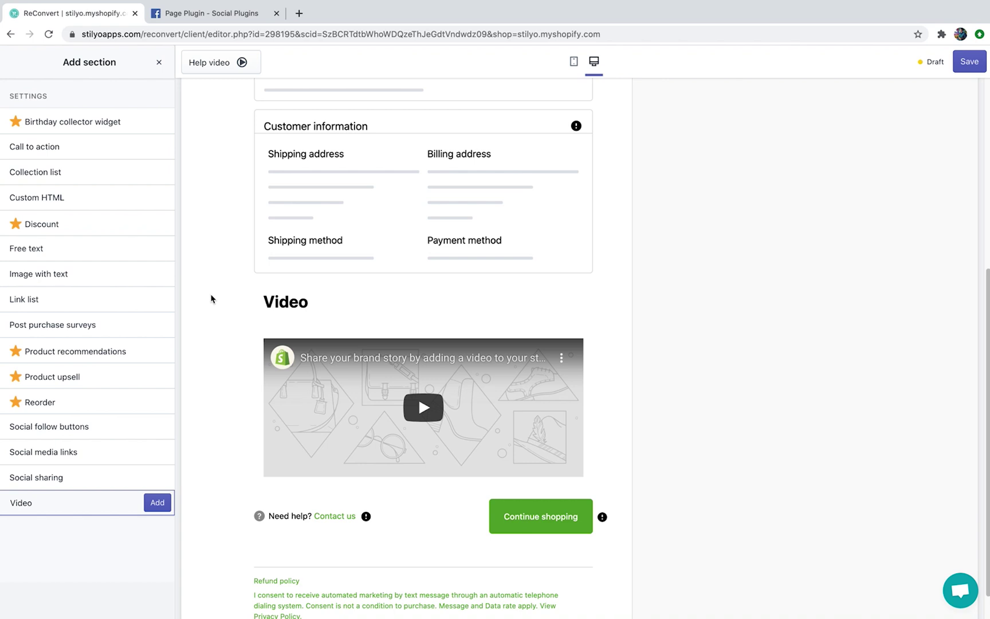
mouse_move(75, 353)
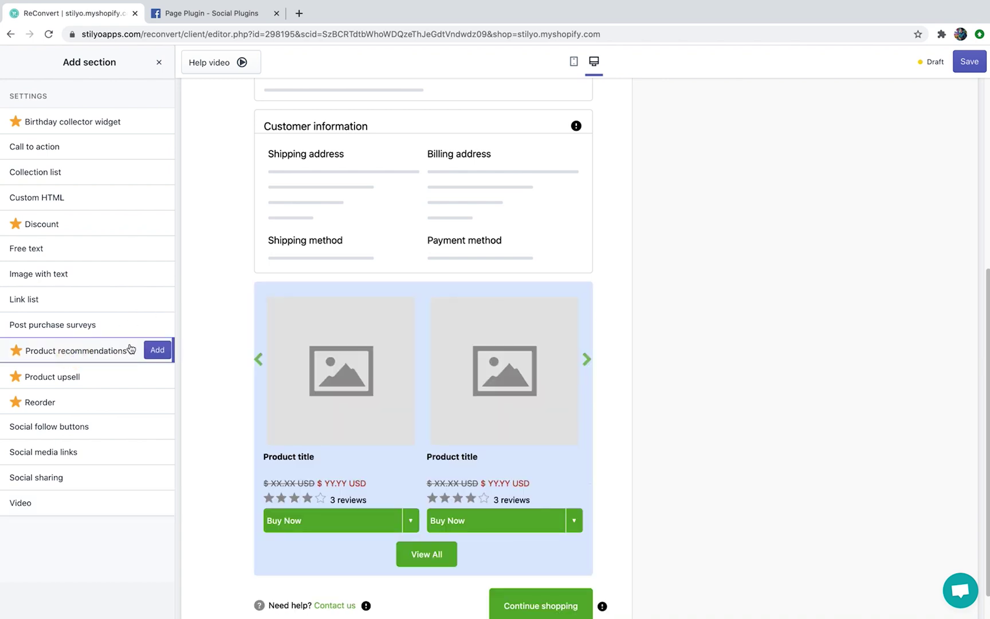
left_click(160, 350)
Confirm adding Product recommendations, then watch and close its help video.
left_click(159, 350)
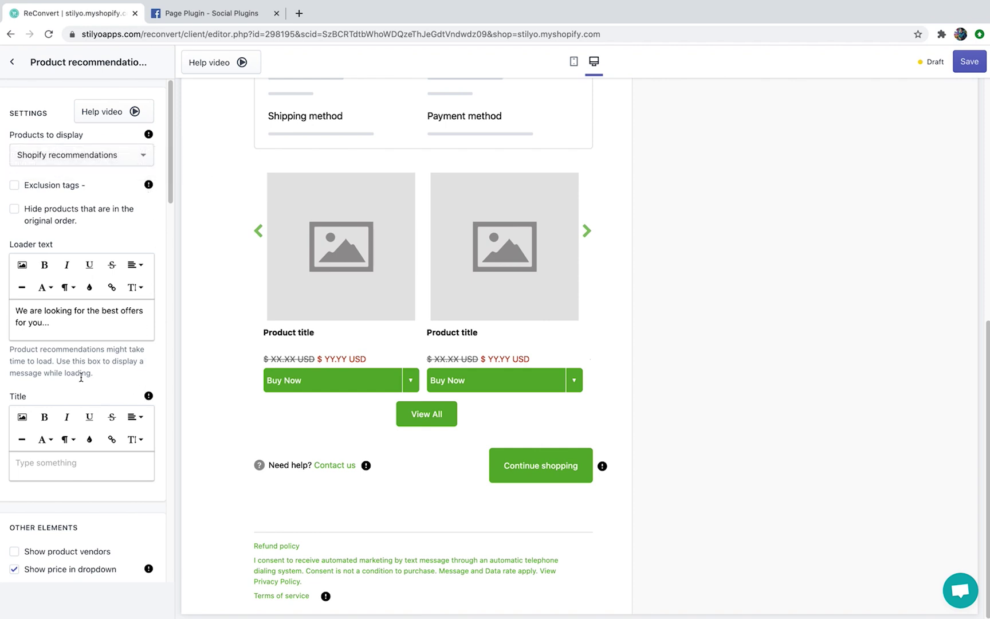
left_click(109, 121)
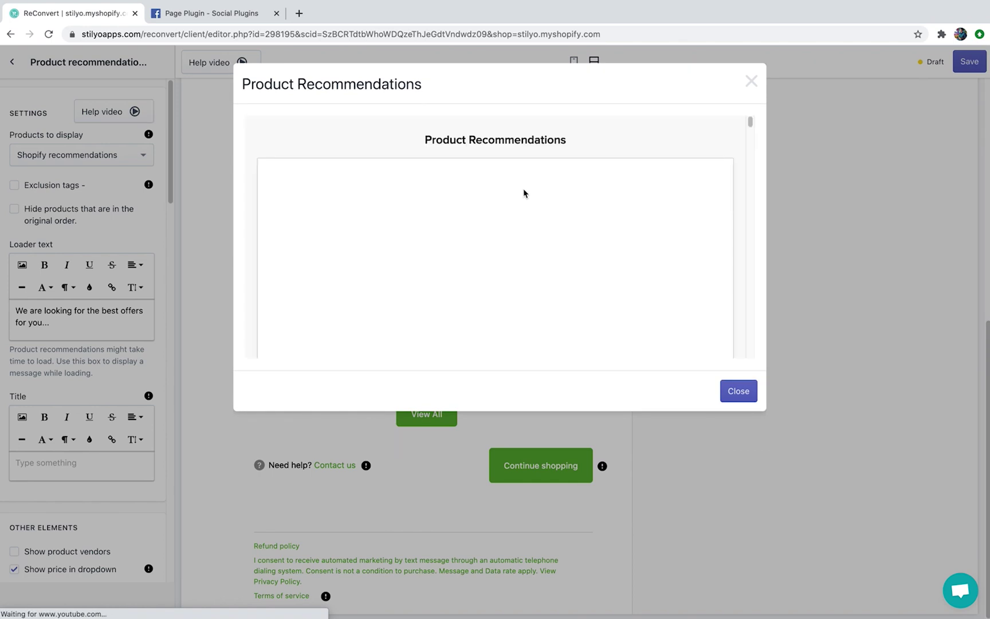
scroll(553, 170, "down", 6)
scroll(552, 171, "down", 12)
scroll(552, 171, "down", 12)
scroll(552, 168, "up", 20)
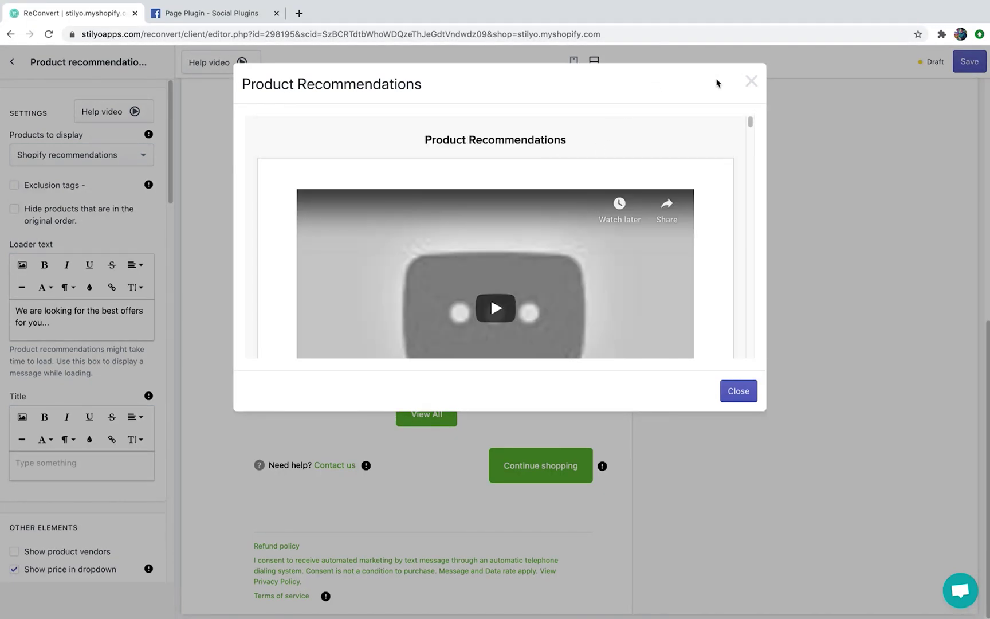
left_click(750, 82)
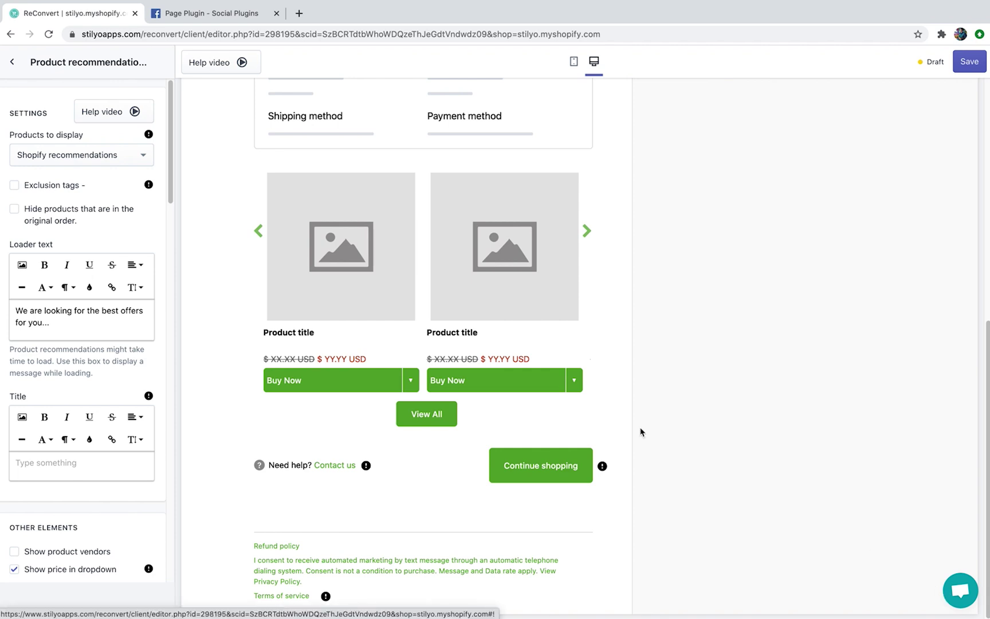
Drag Product recommendations above Customer information in the Left Area, then return to Sections.
left_click(12, 61)
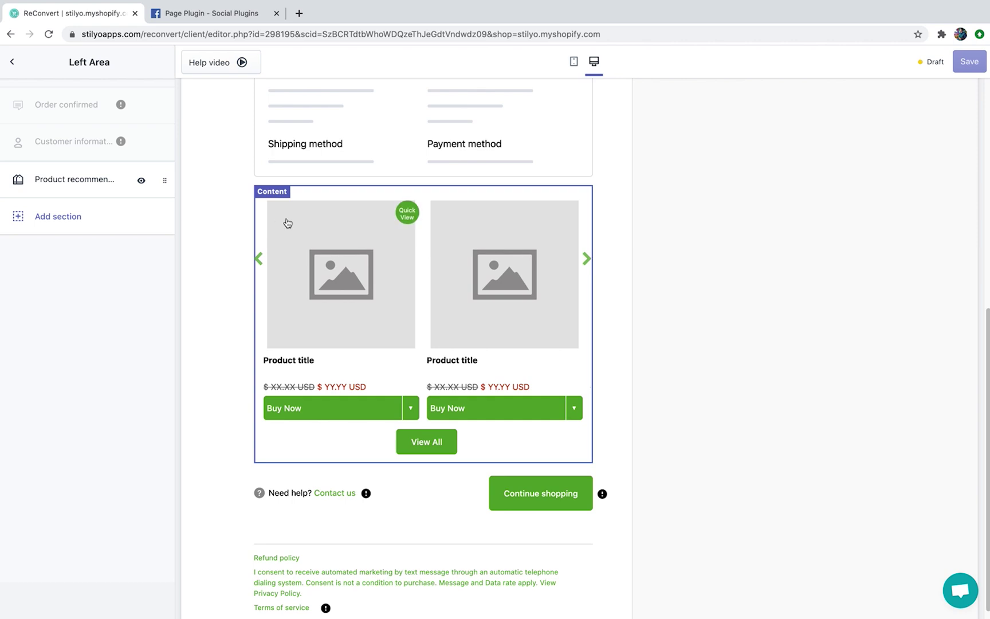
left_click(142, 181)
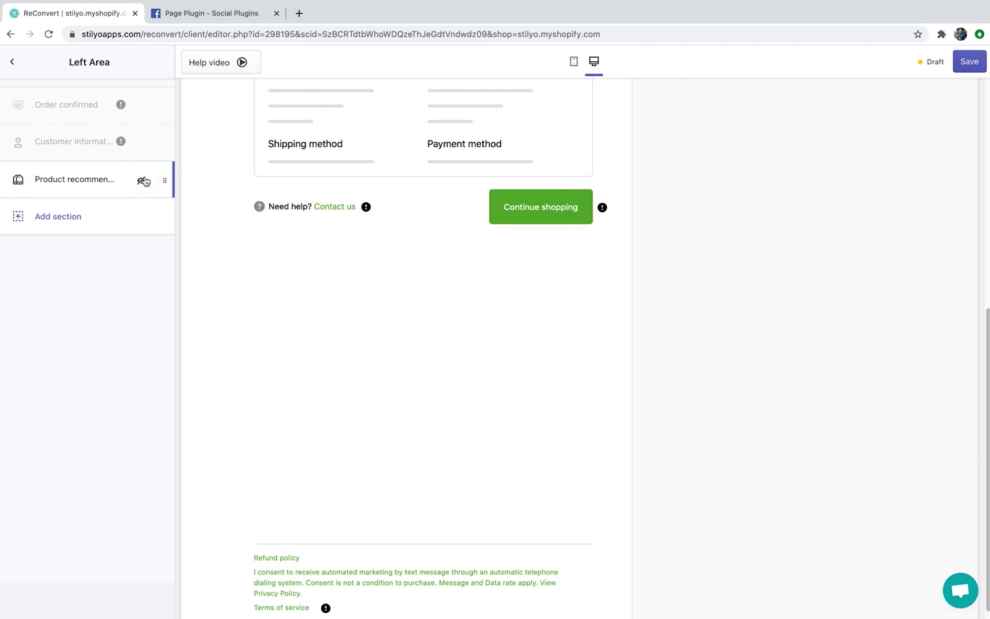
scroll(197, 181, "down", 2)
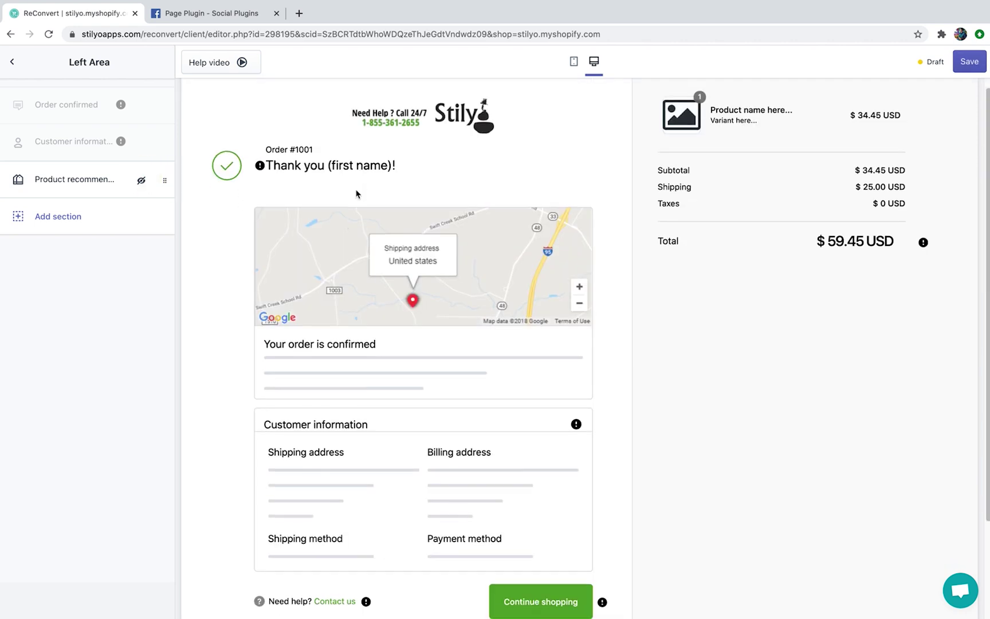
left_click(142, 181)
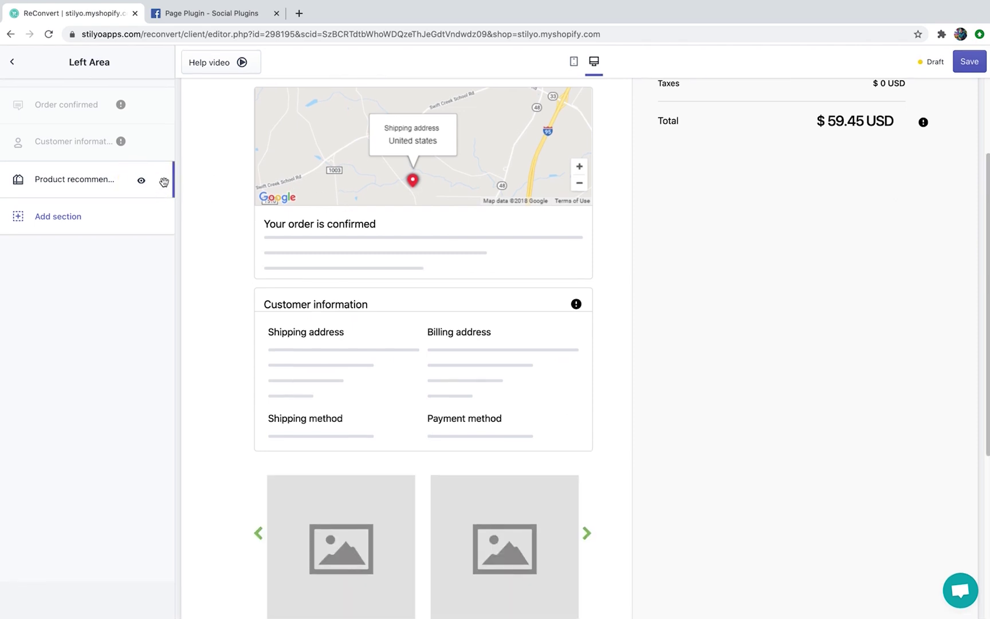
left_click_drag(165, 182, 167, 129)
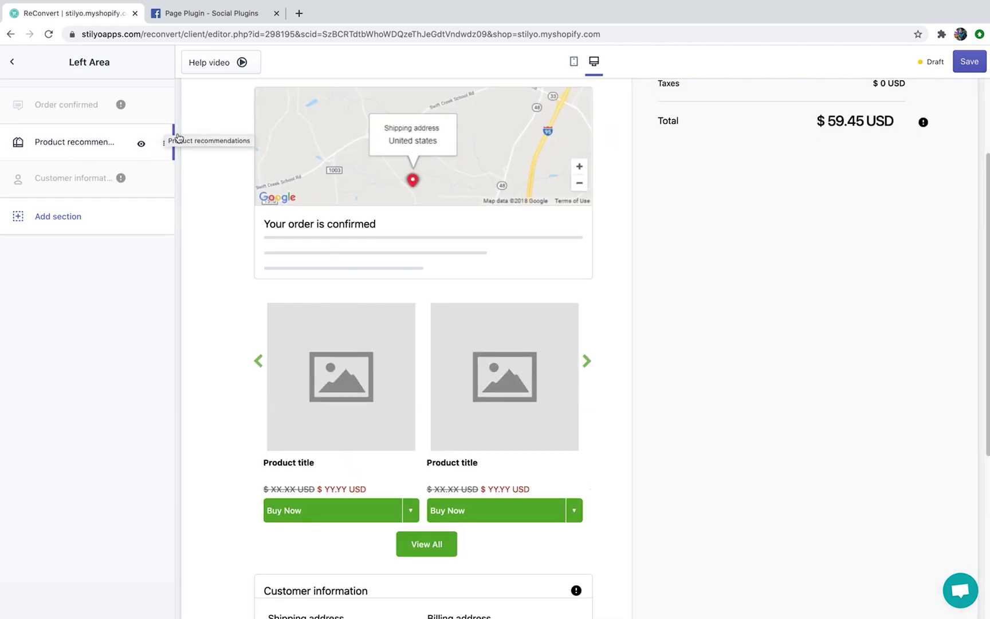
scroll(240, 207, "down", 3)
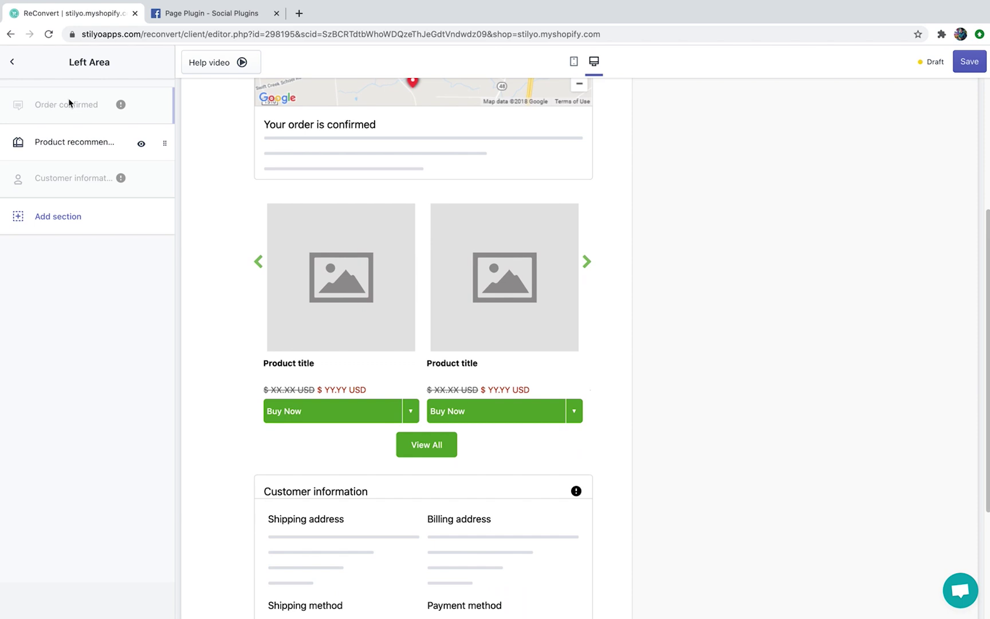
scroll(278, 254, "down", 3)
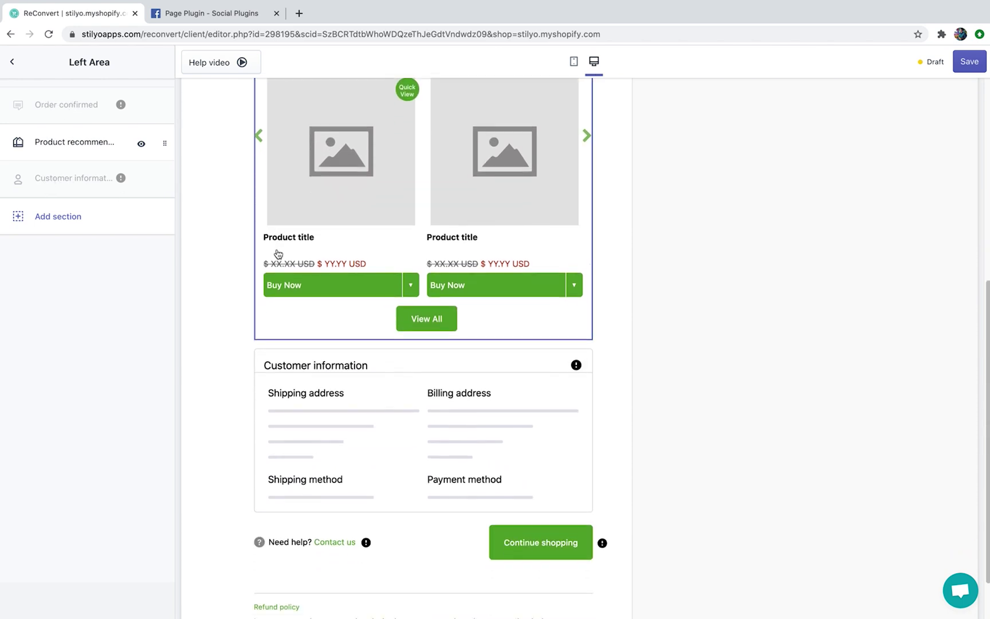
scroll(278, 255, "up", 8)
left_click(87, 275)
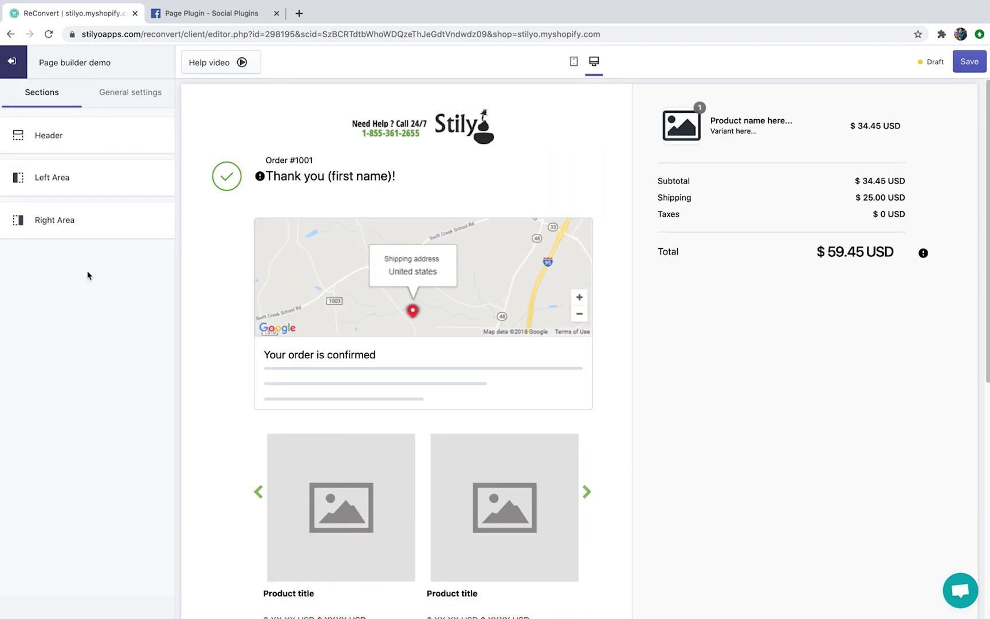
Tick Enable order tracking under General settings, then return to the Sections list.
left_click(119, 97)
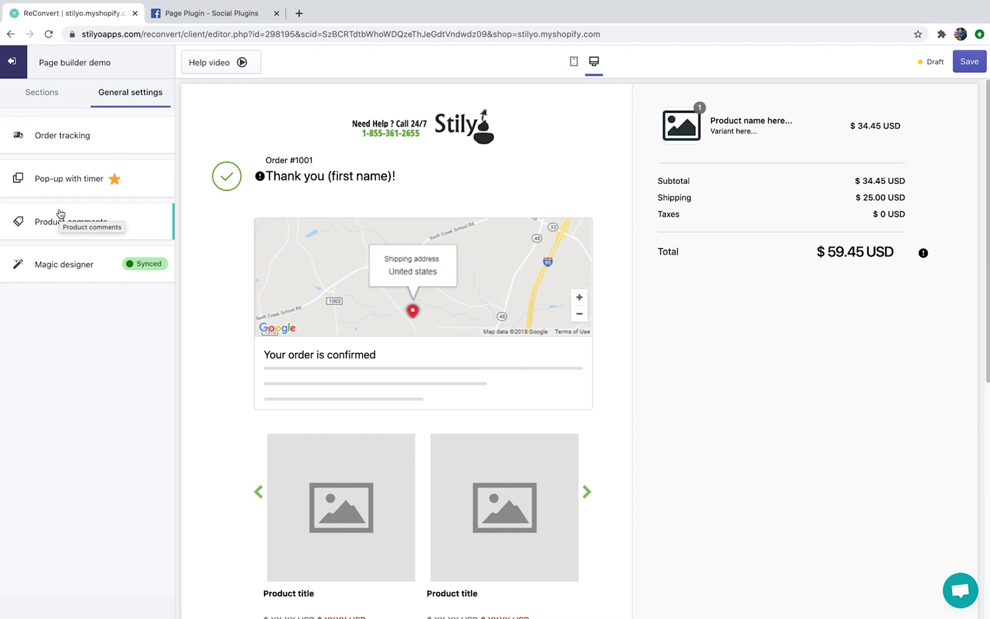
left_click(64, 137)
left_click(15, 142)
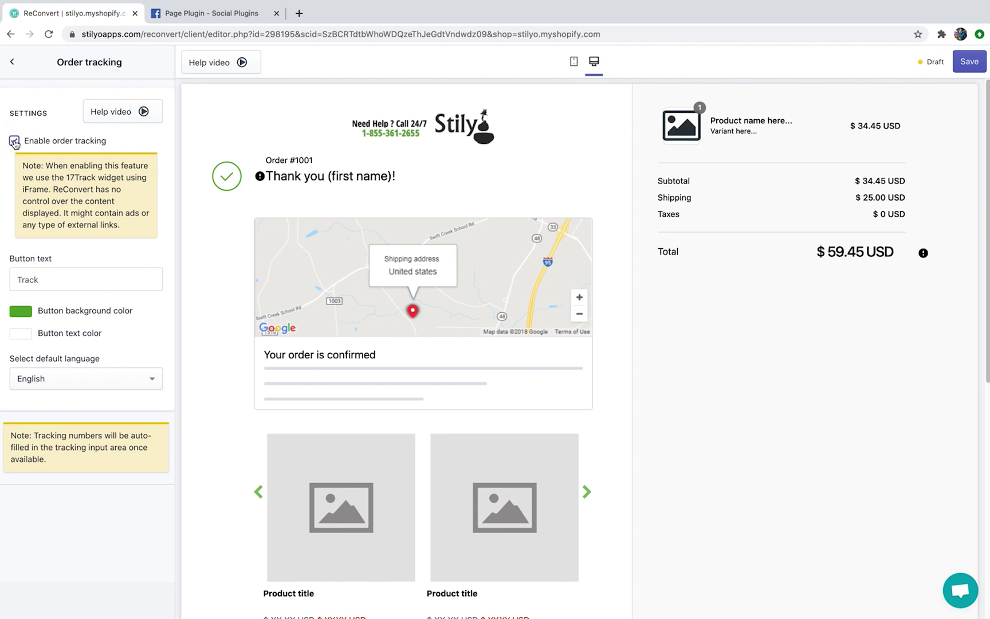
left_click(15, 142)
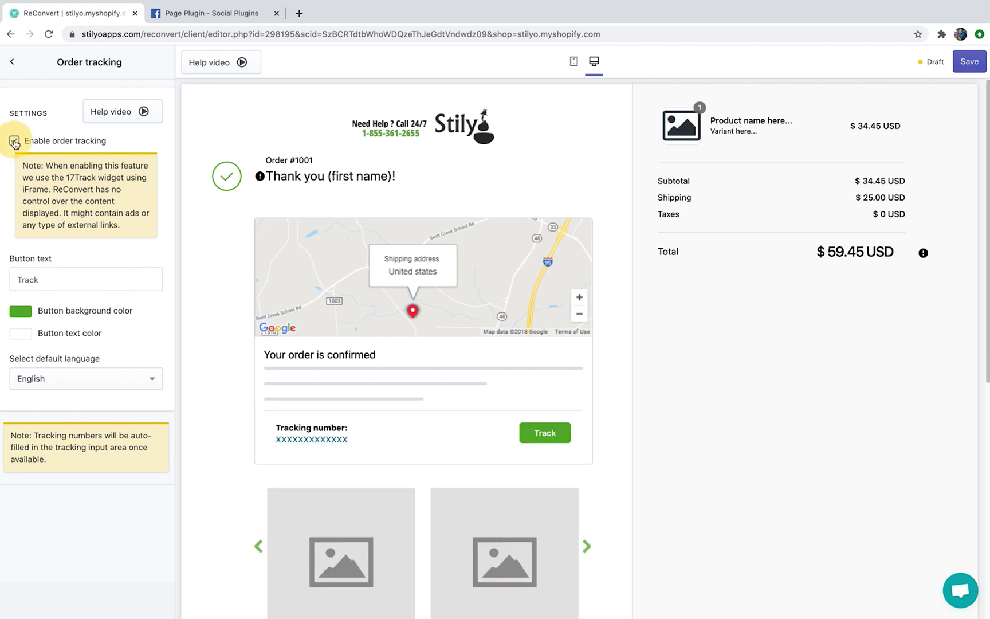
left_click(13, 64)
left_click(42, 93)
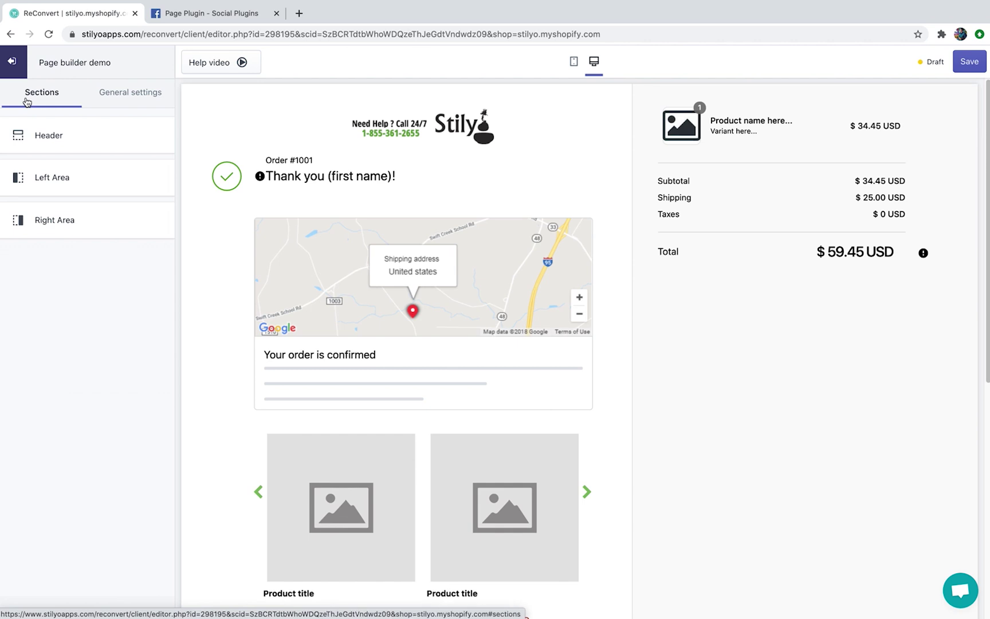
left_click(43, 134)
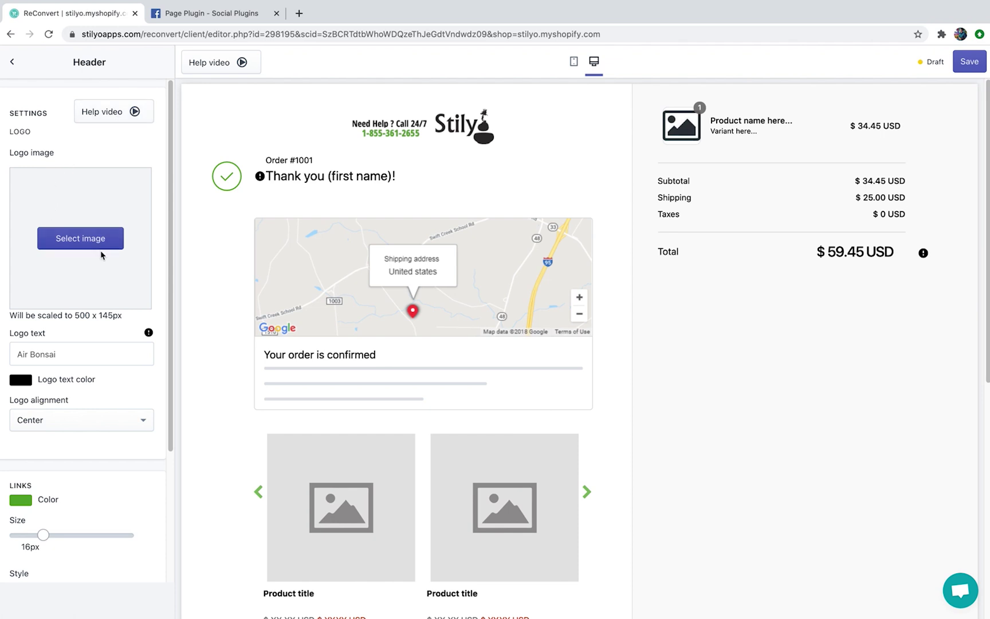
Add a header link named Home with URL #.
scroll(86, 240, "down", 5)
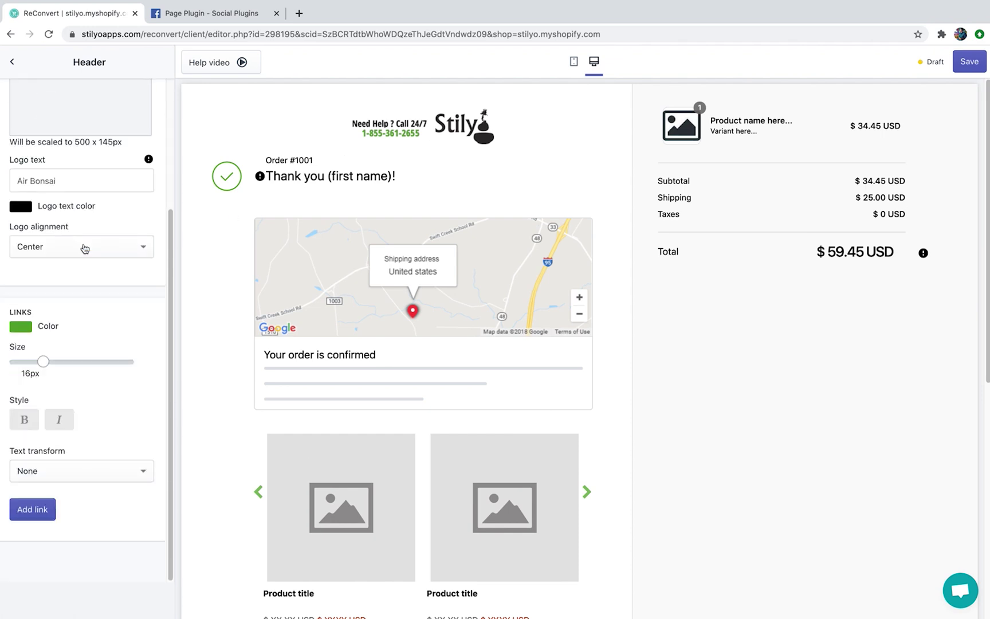
left_click(31, 518)
left_click(51, 409)
type("Home")
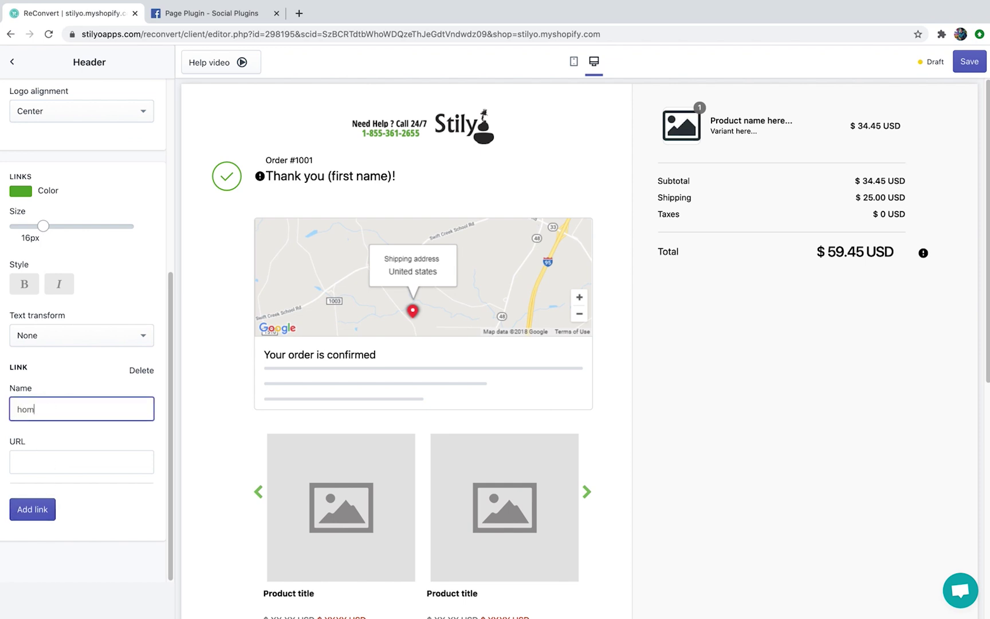
key("Tab")
type("#")
key("Return")
Add Sale and Best sellers header links, both with URL #, and go back.
left_click(61, 460)
type("#")
left_click(55, 407)
type("Sale")
key("Return")
type("Best sellers")
left_click(45, 458)
type("#")
left_click(81, 433)
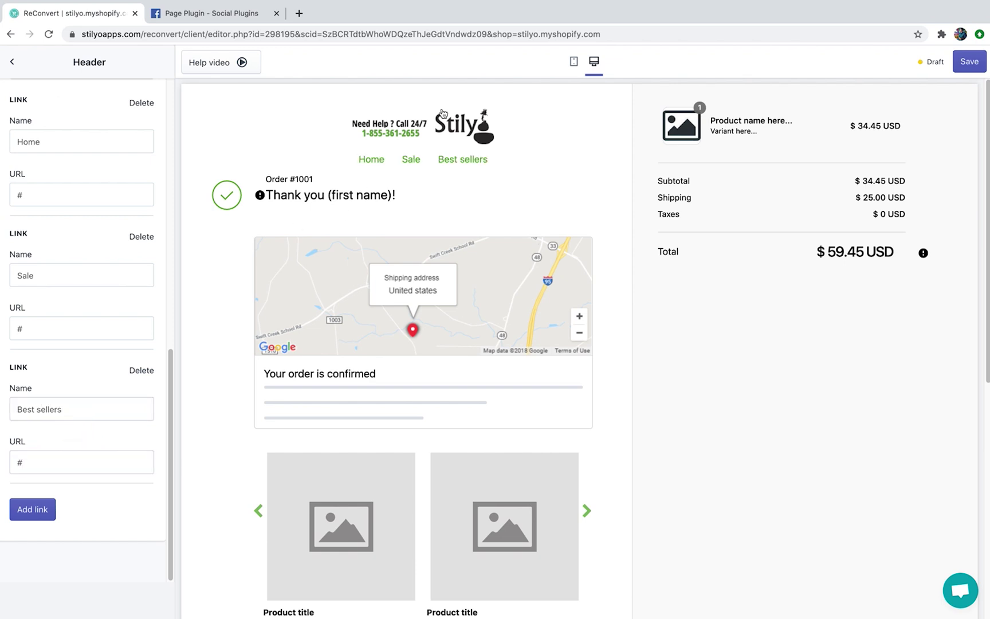
scroll(119, 370, "up", 10)
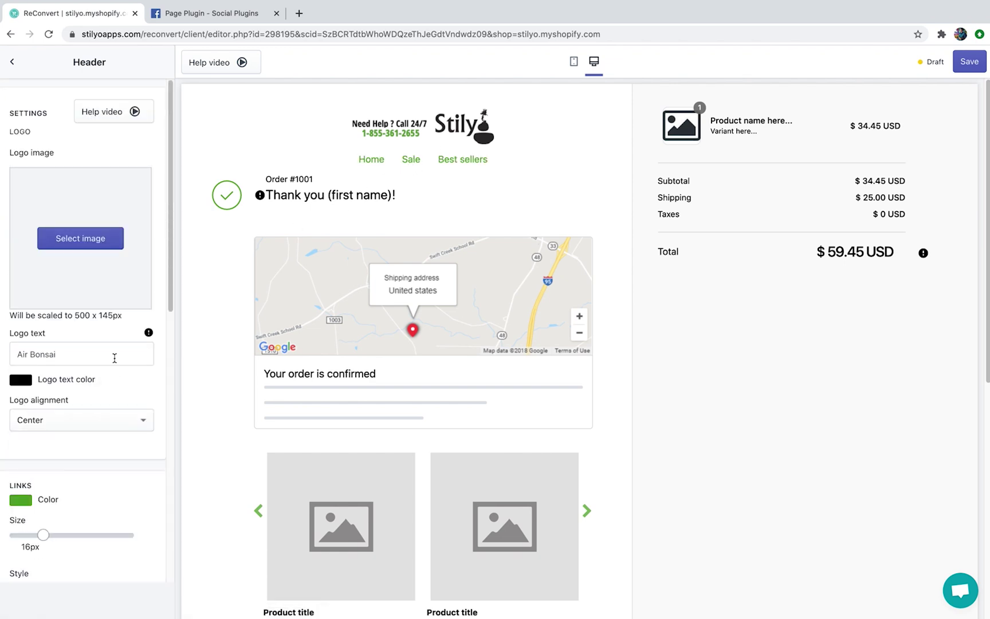
left_click(12, 61)
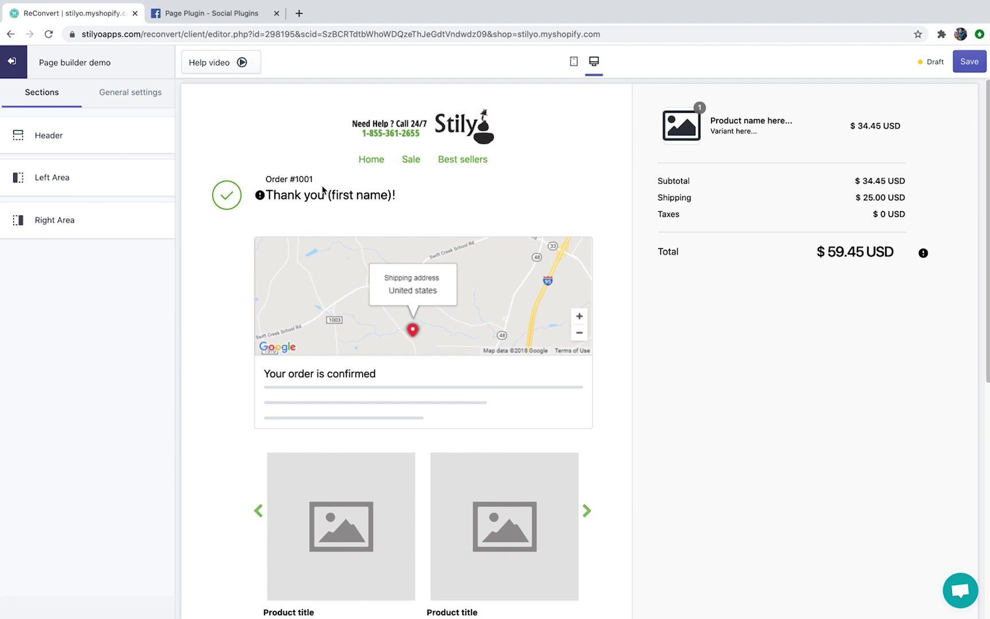